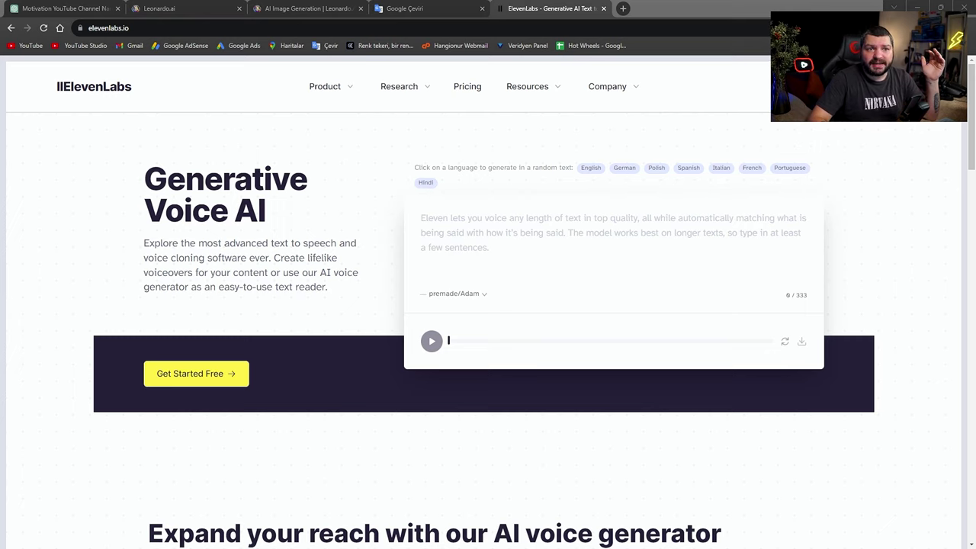
Sign in to ElevenLabs with the Google account
click(867, 86)
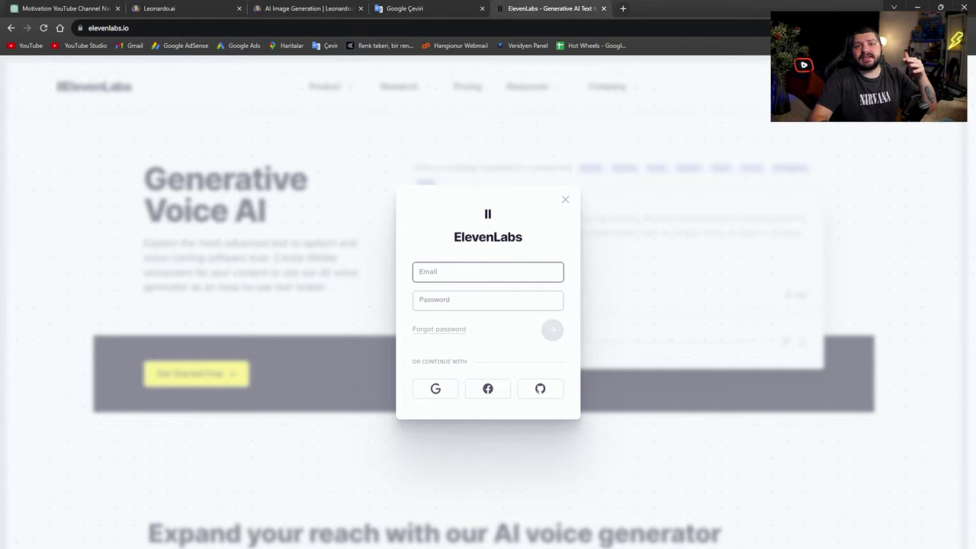
click(440, 391)
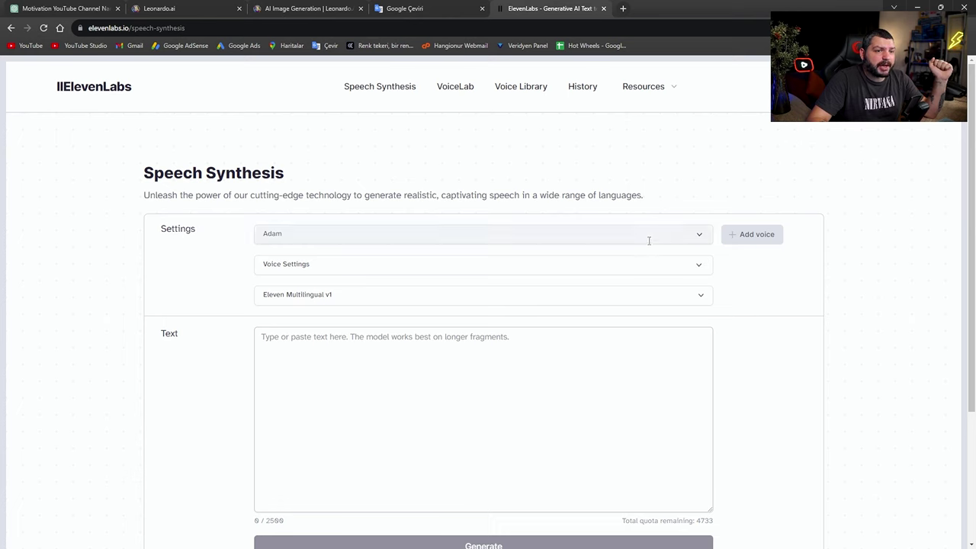
Preview the premade voices Adam, Arnold and Antoni, and choose Adam as the speech synthesis voice
click(698, 234)
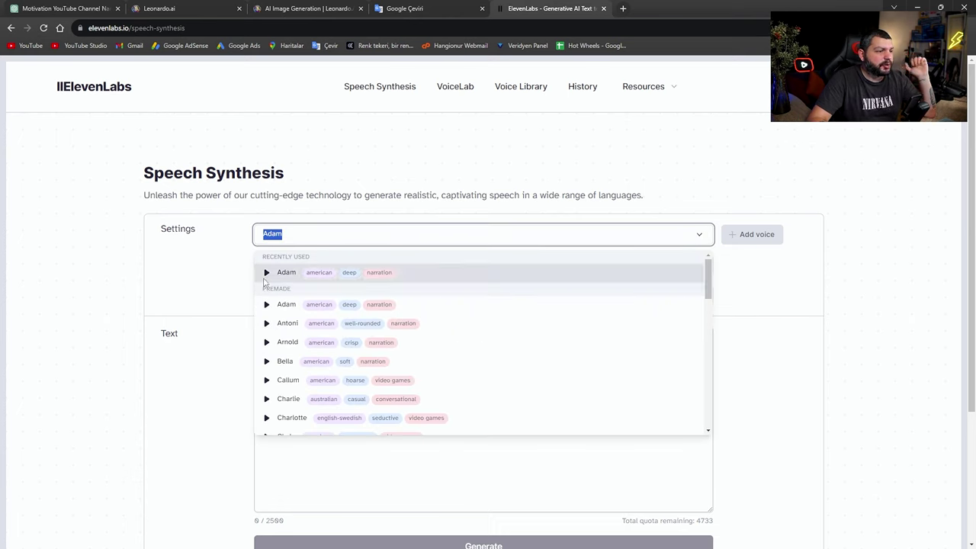
click(267, 273)
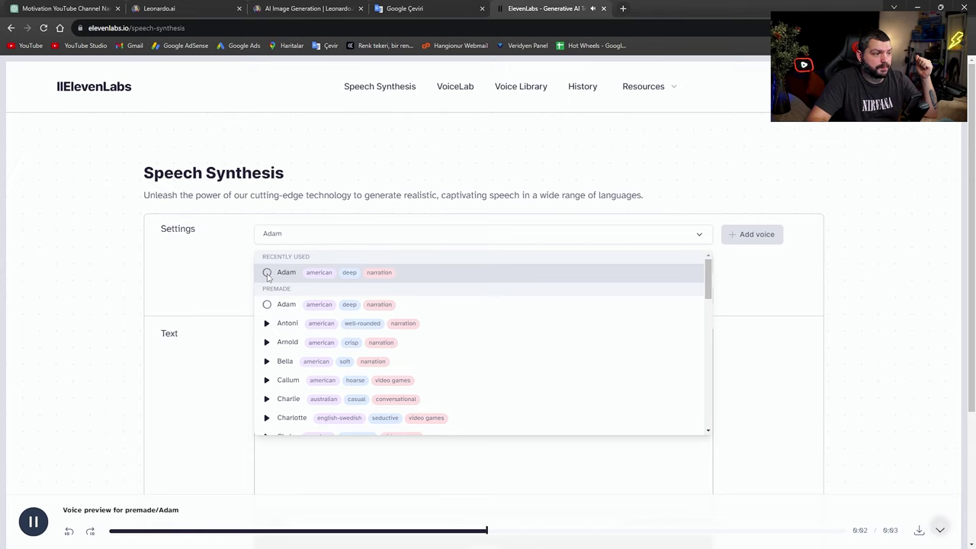
click(267, 343)
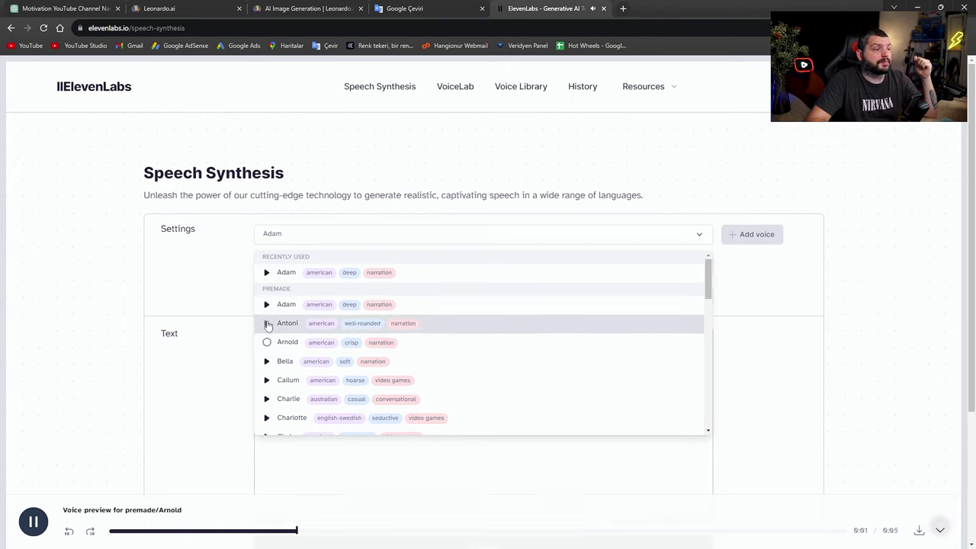
click(267, 324)
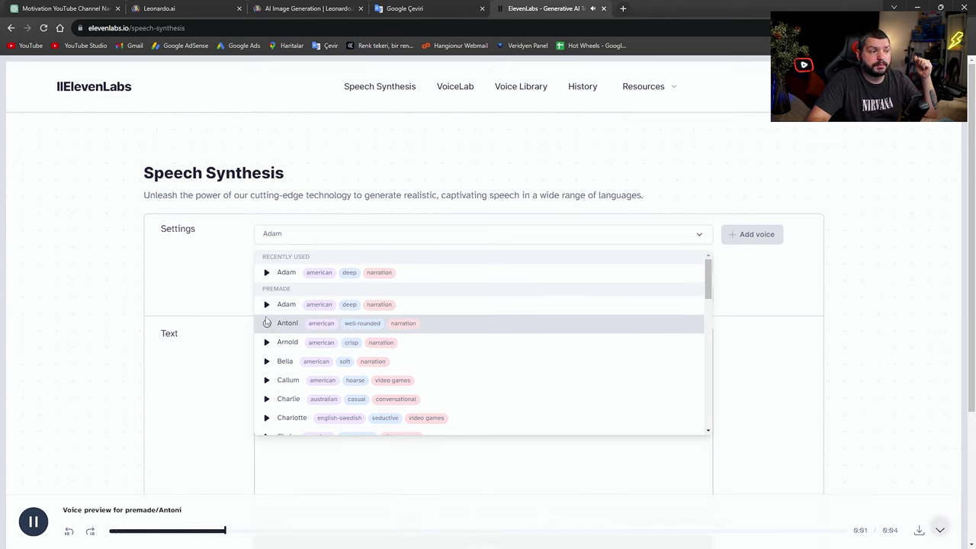
click(267, 305)
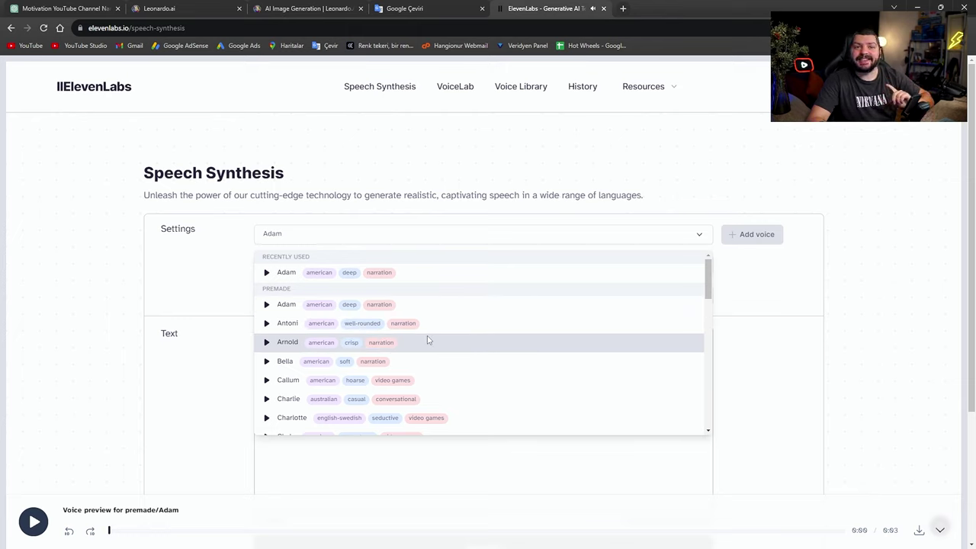
click(457, 279)
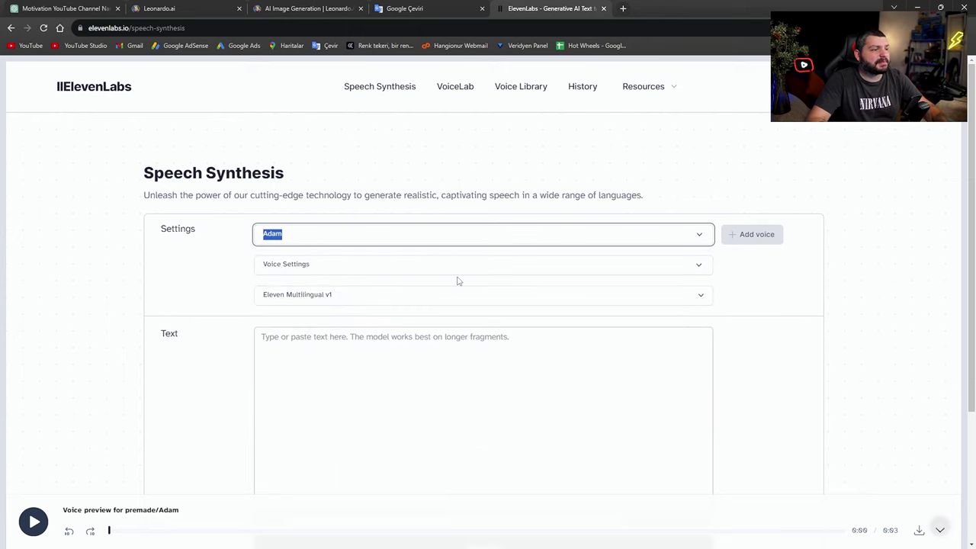
click(458, 272)
click(457, 273)
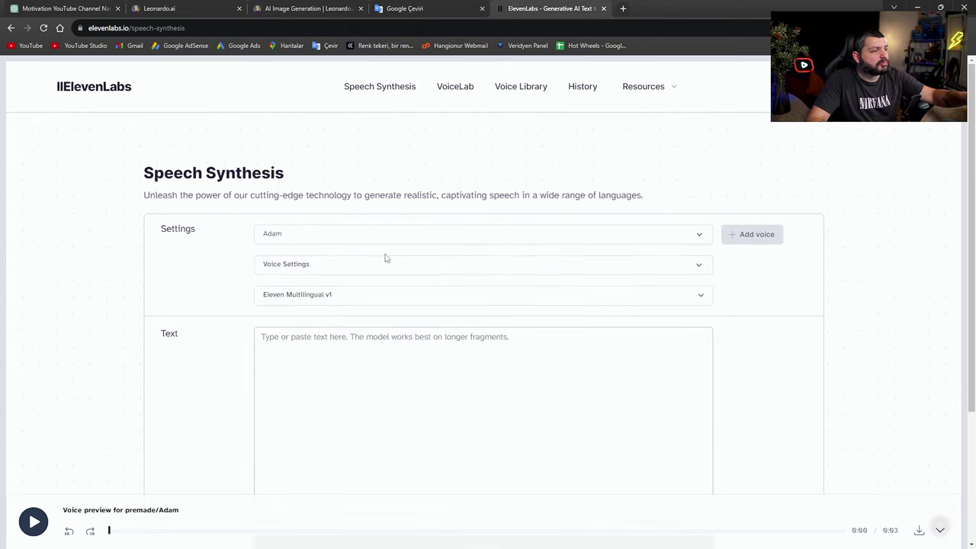
Copy the "Part I: Embrace Your Inner Fire" paragraph from the motivational speech script in ChatGPT
scroll(414, 329, down, 2)
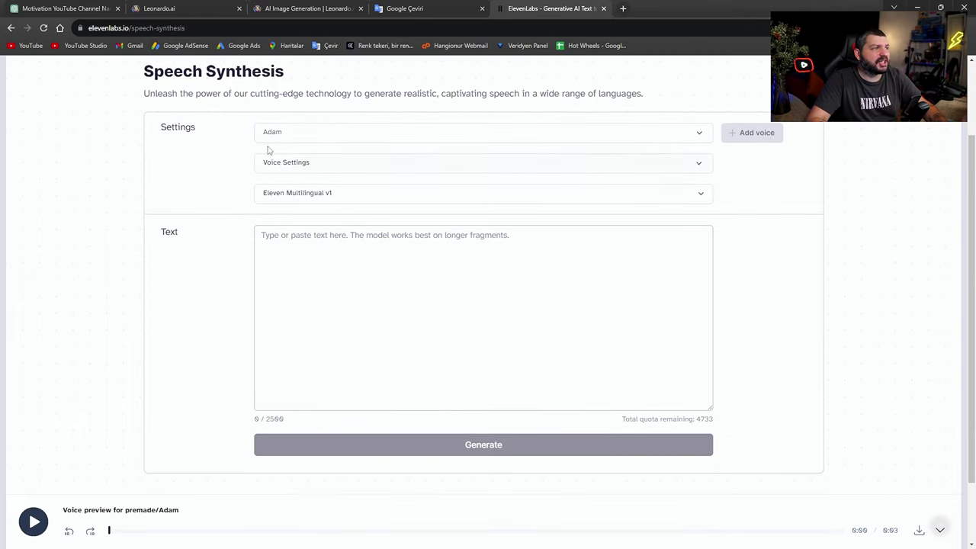
click(65, 9)
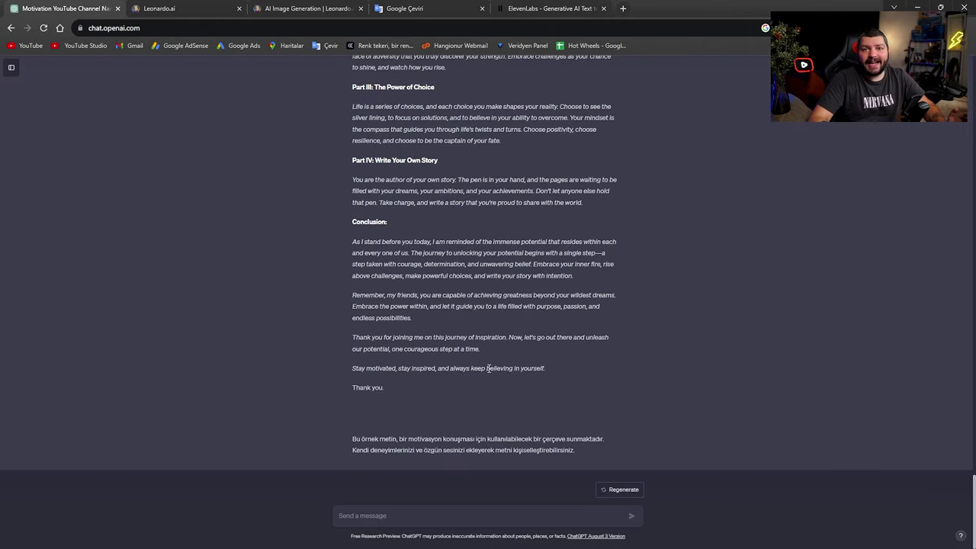
scroll(402, 344, up, 2)
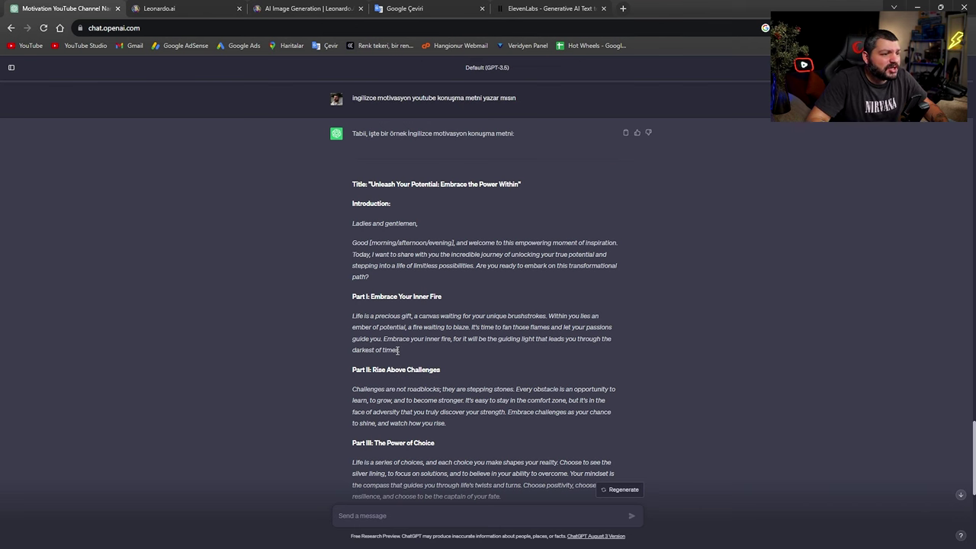
scroll(398, 351, down, 1)
drag(352, 265, 415, 302)
key(ctrl+c)
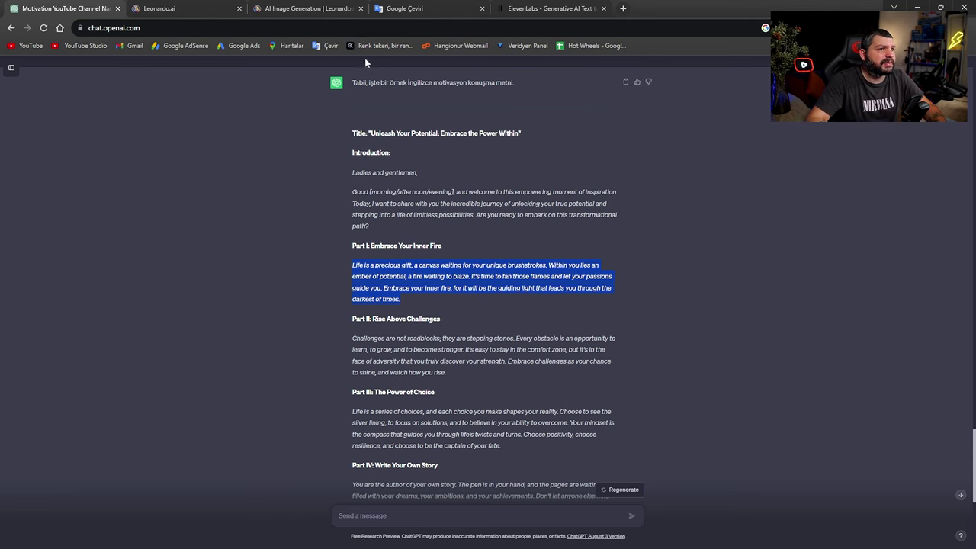
Paste the copied paragraph as the speech text in ElevenLabs and generate the voiceover with the Adam voice
click(550, 8)
click(366, 251)
key(ctrl+v)
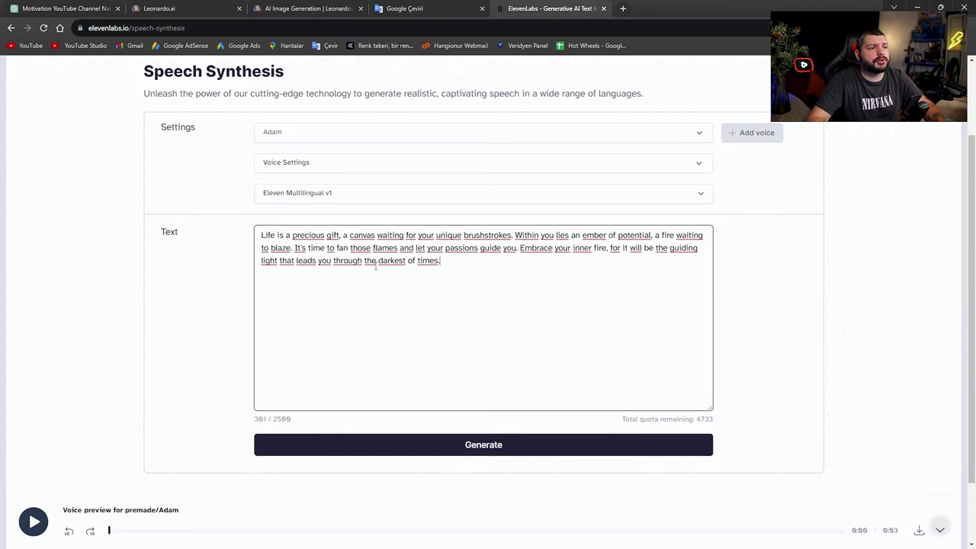
click(460, 445)
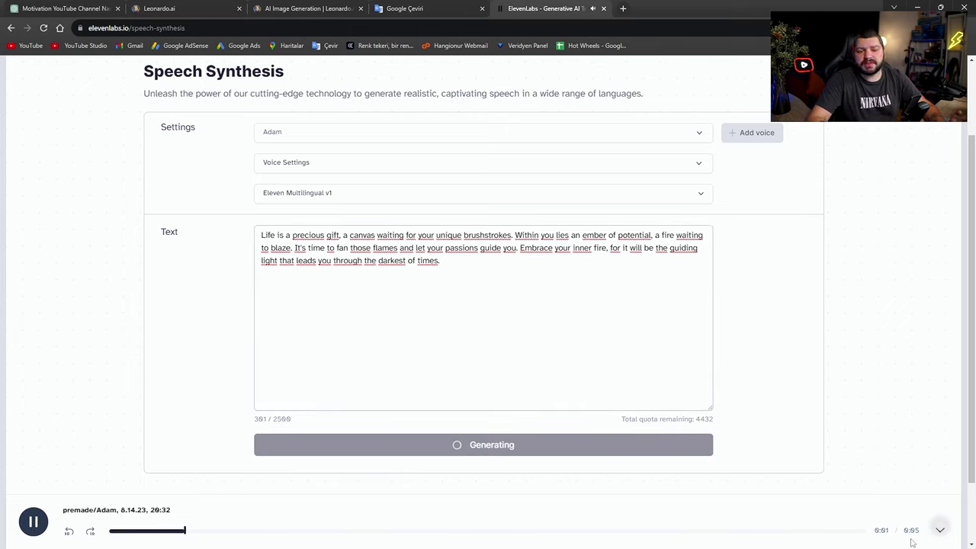
Play back the generated Adam voiceover and pause it
click(32, 521)
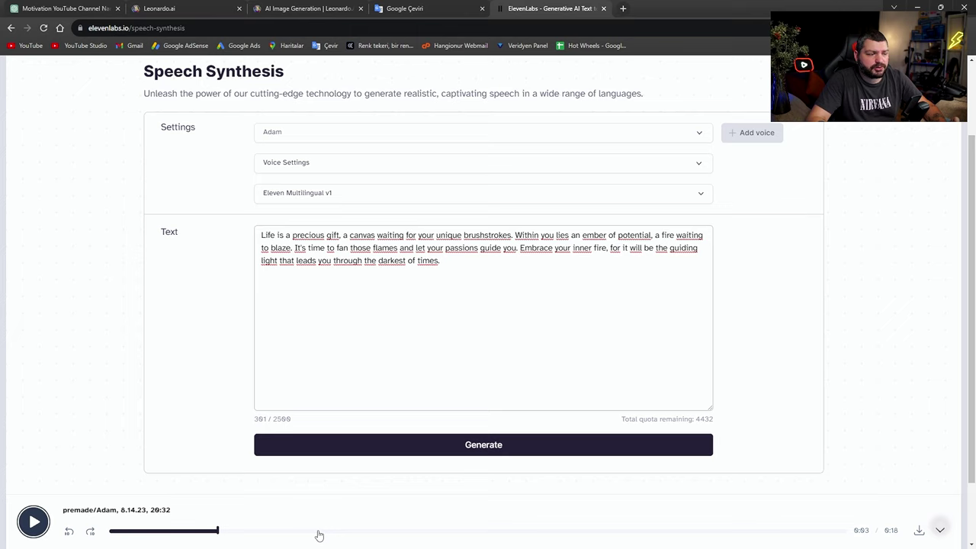
click(33, 524)
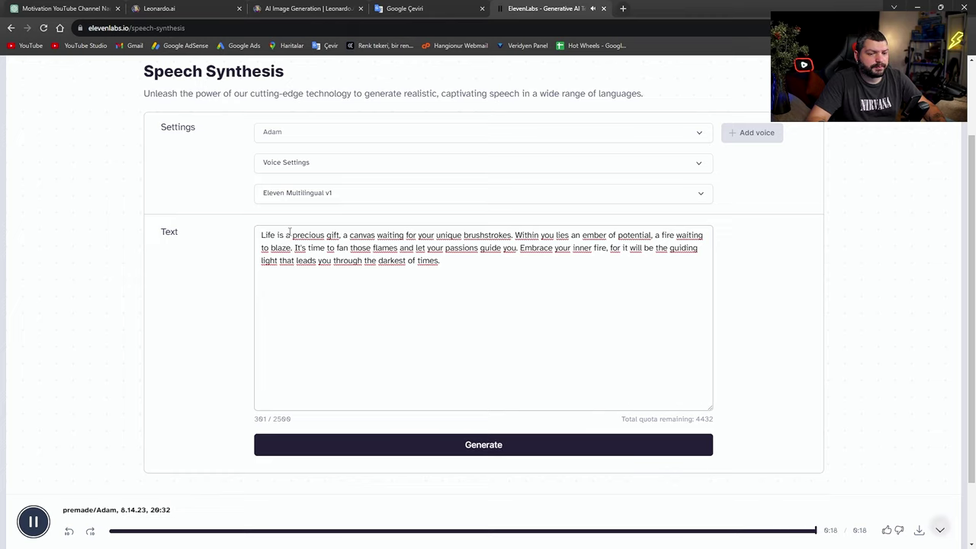
click(34, 523)
key(space)
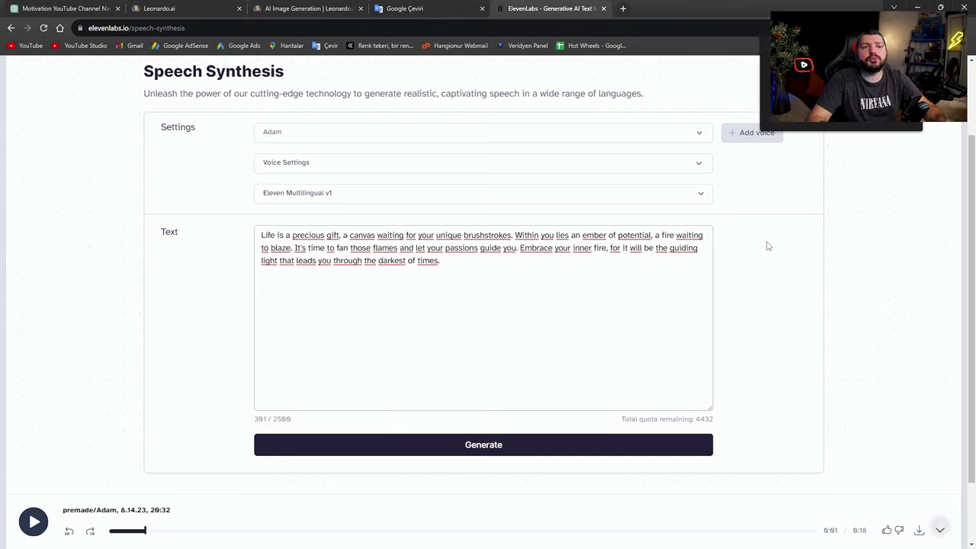
Shrink the browser window, place the downloaded voiceover MP3 on the desktop and rename it "ses 1"
double_click(789, 7)
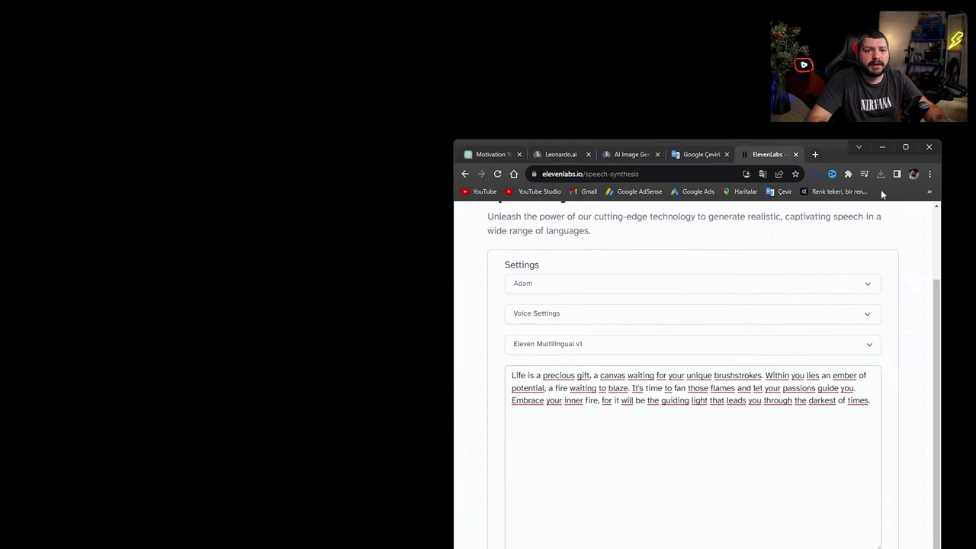
click(881, 173)
drag(810, 225, 179, 30)
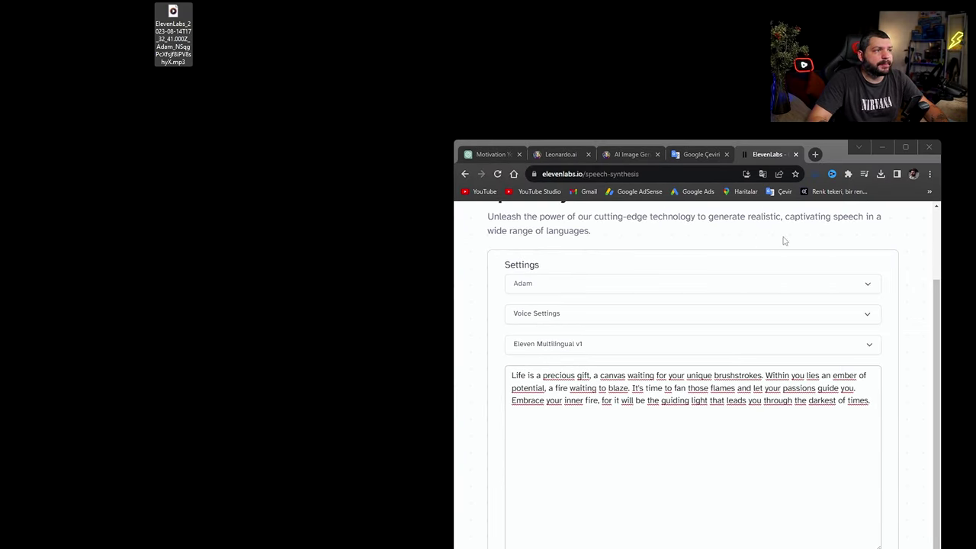
right_click(163, 18)
click(220, 29)
text(ses 1)
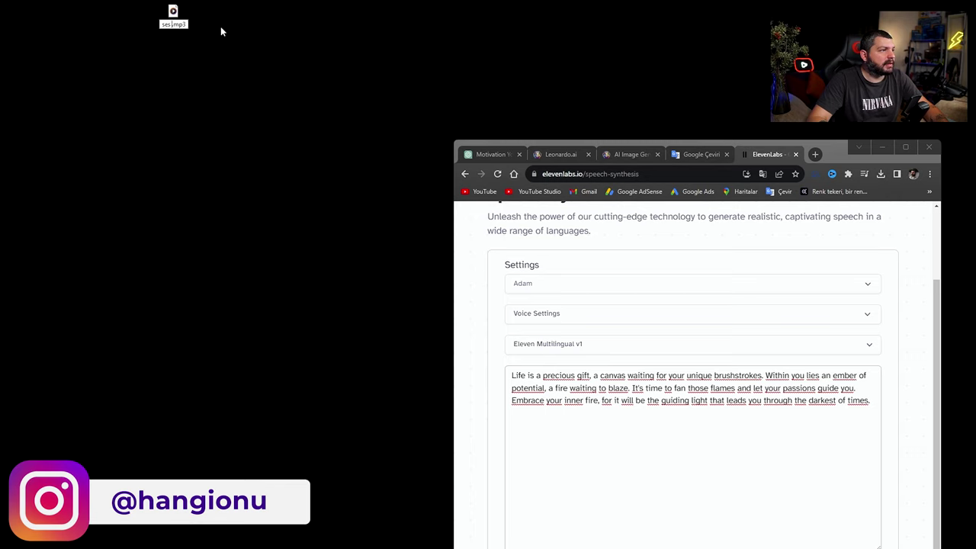
Place the downloaded old man character PNG on the desktop and rename it "karakter"
click(881, 174)
drag(810, 225, 270, 99)
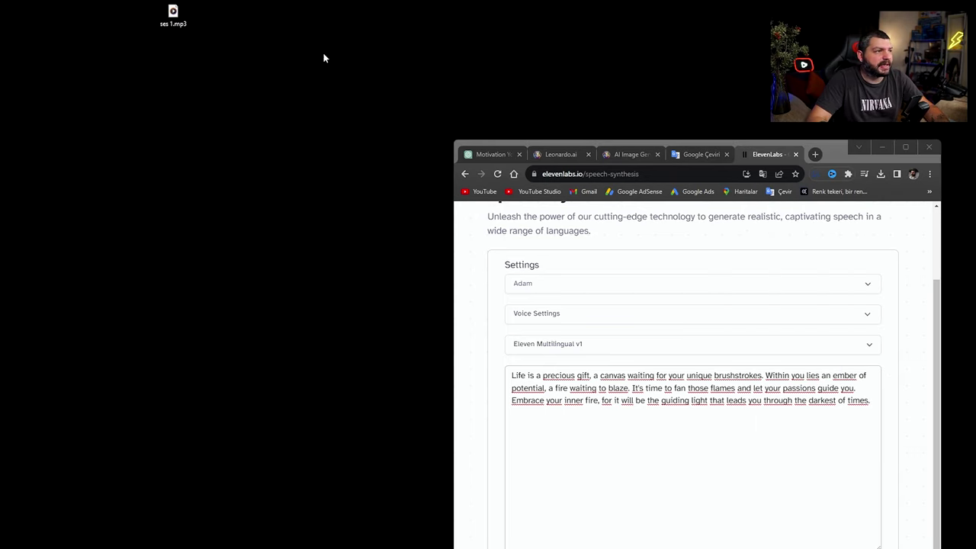
drag(344, 63, 217, 51)
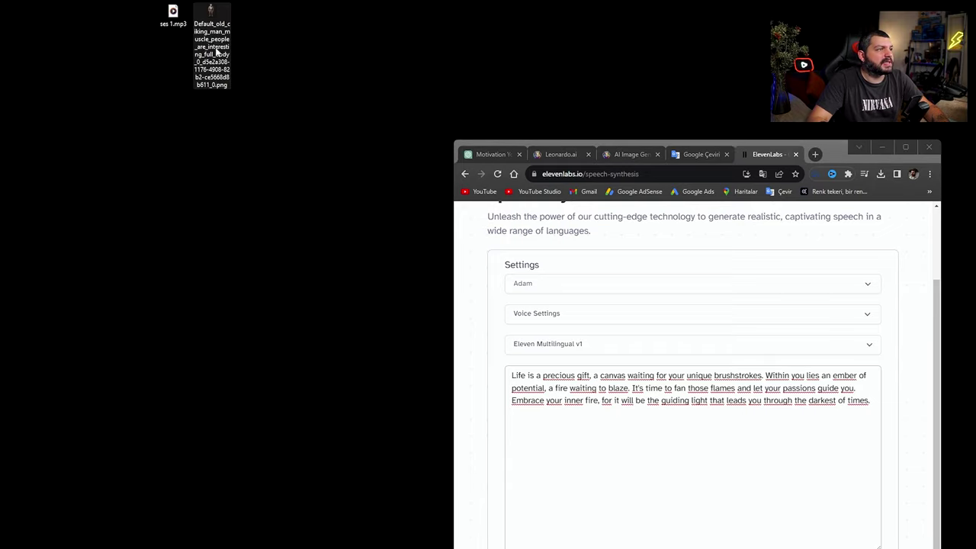
right_click(212, 22)
click(263, 32)
text(karakter)
key(Return)
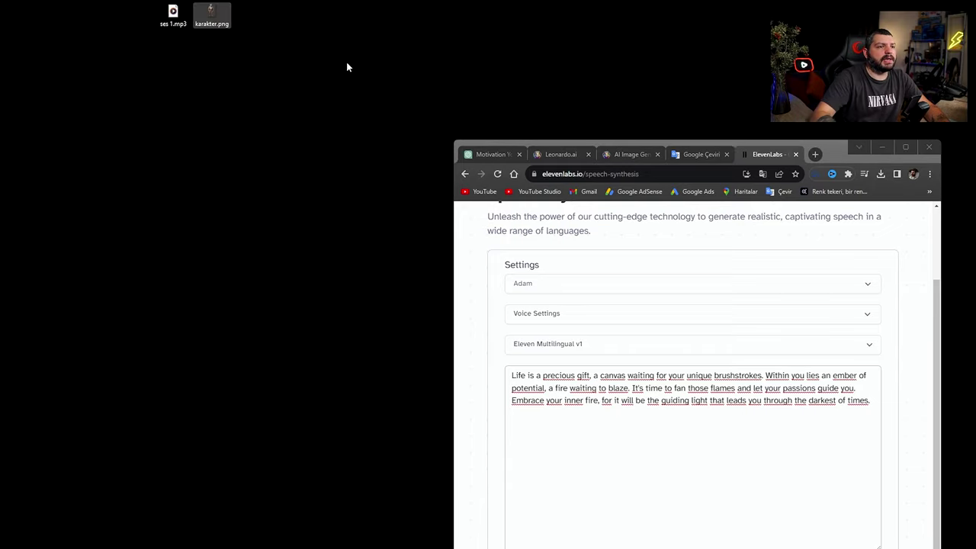
Restore the browser to full size and create a new blank video design in Canva
click(905, 147)
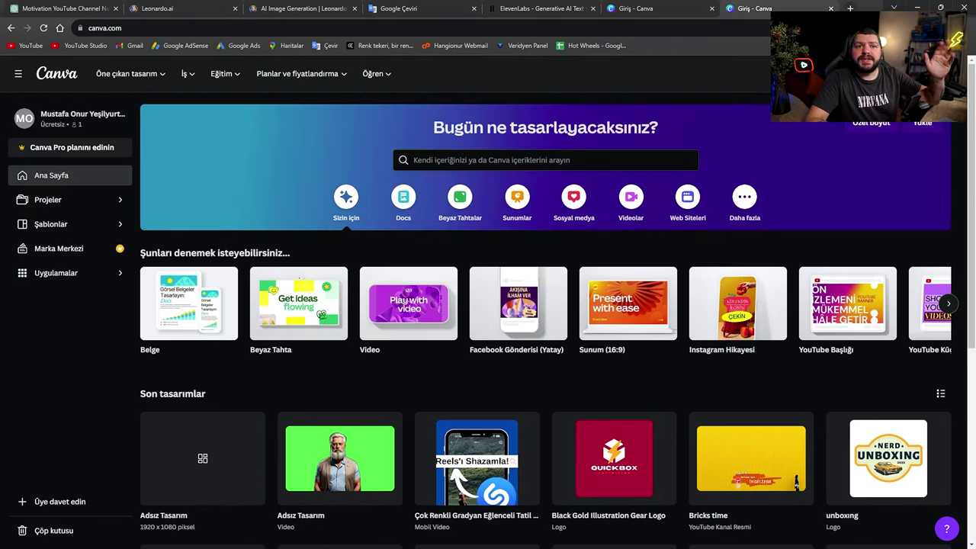
click(877, 73)
click(763, 221)
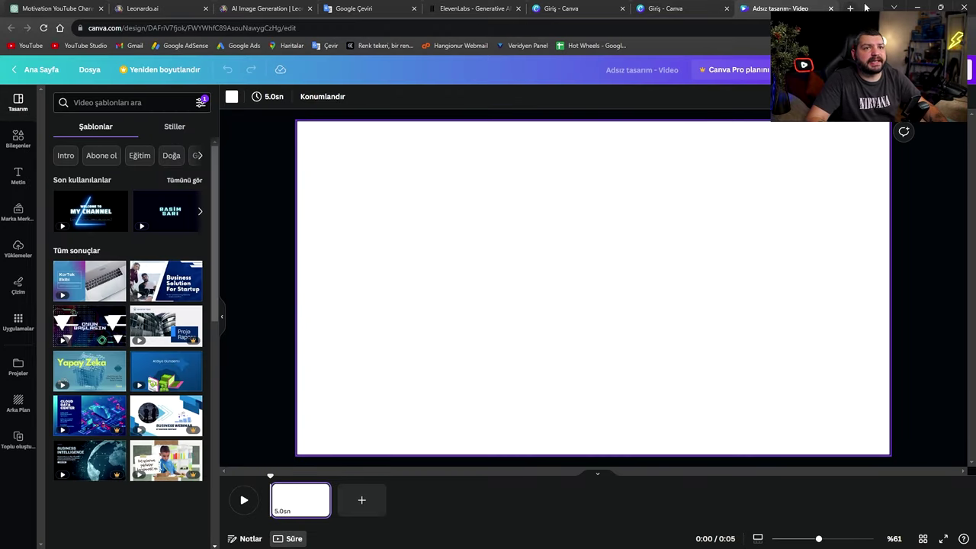
Insert karakter.png from the desktop into the blank video page
click(941, 6)
drag(211, 14, 786, 290)
key(super+Up)
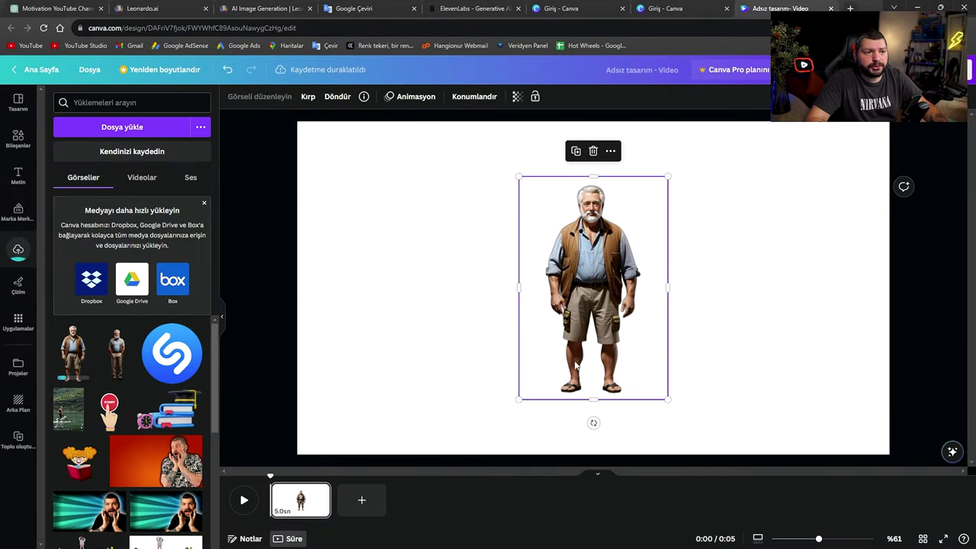
Enlarge the character image and centre it horizontally so the page frames him from the waist up
drag(593, 286, 540, 265)
drag(614, 375, 798, 465)
drag(682, 325, 680, 347)
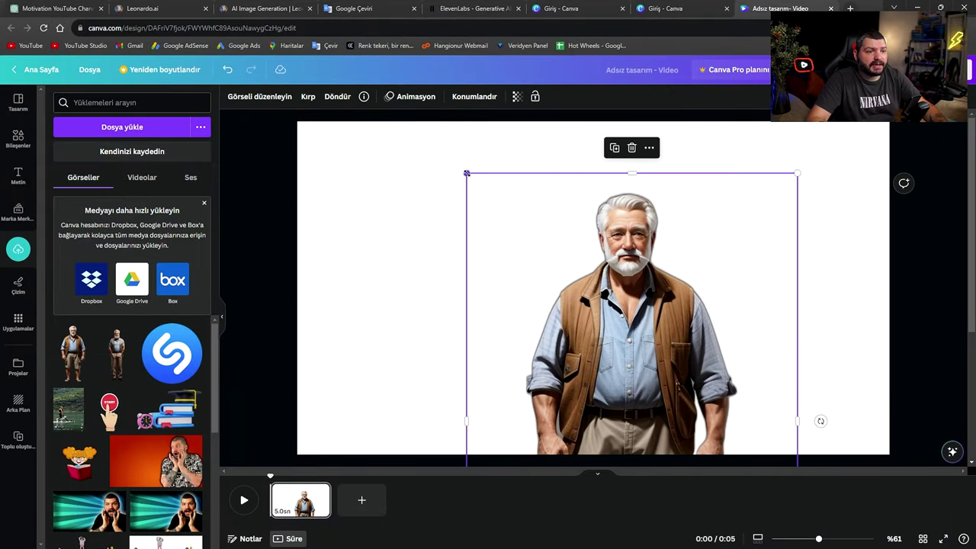
drag(466, 173, 338, 124)
drag(625, 241, 615, 310)
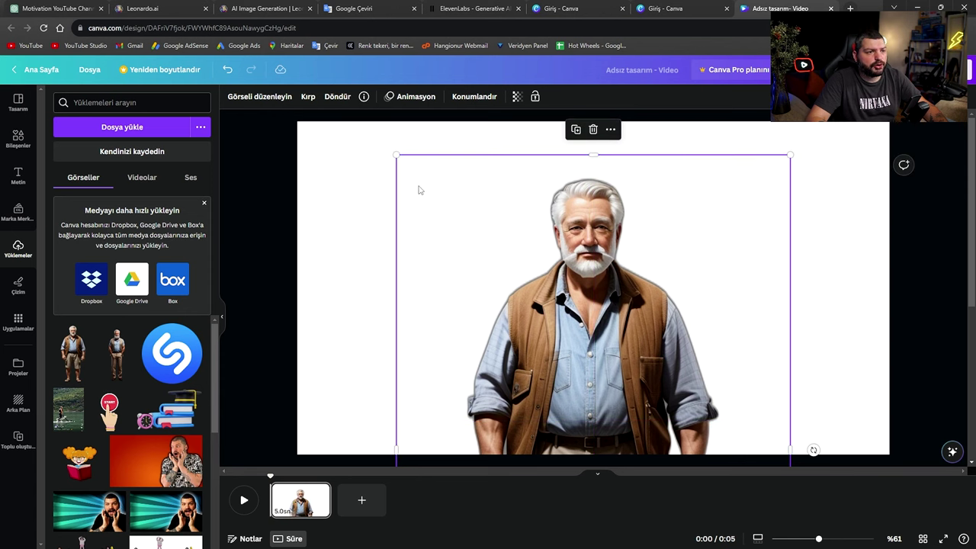
drag(592, 151, 593, 120)
drag(637, 246, 637, 258)
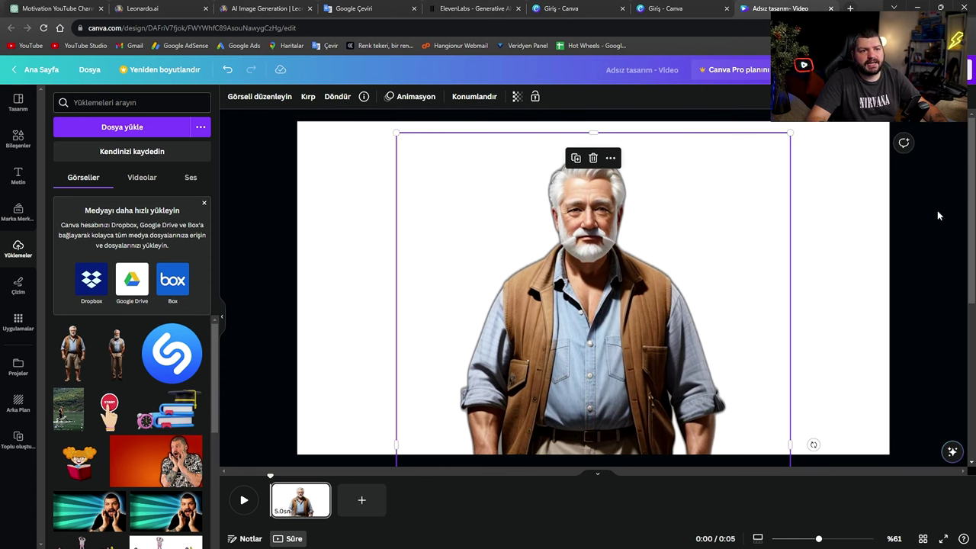
Set the page background to a solid bright green, #52FF00
click(861, 276)
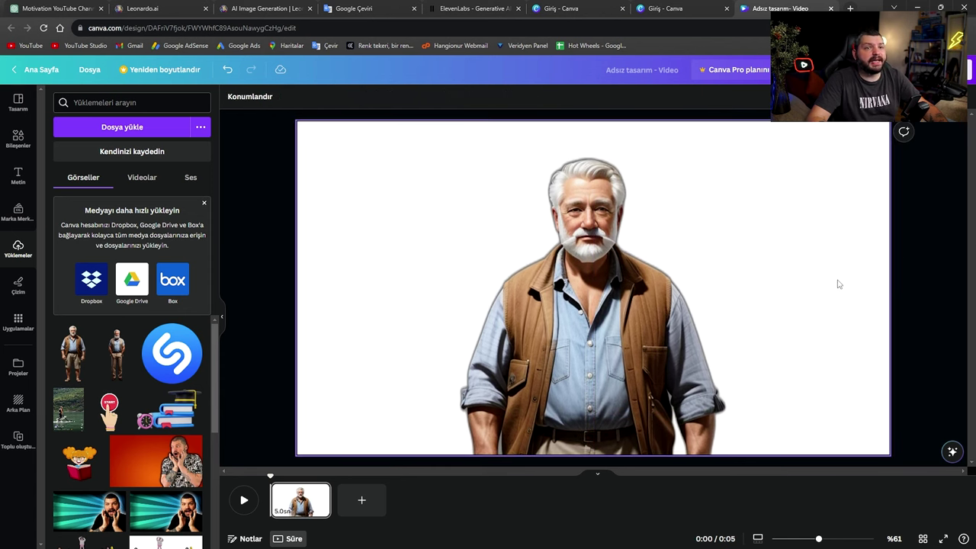
click(313, 177)
click(232, 96)
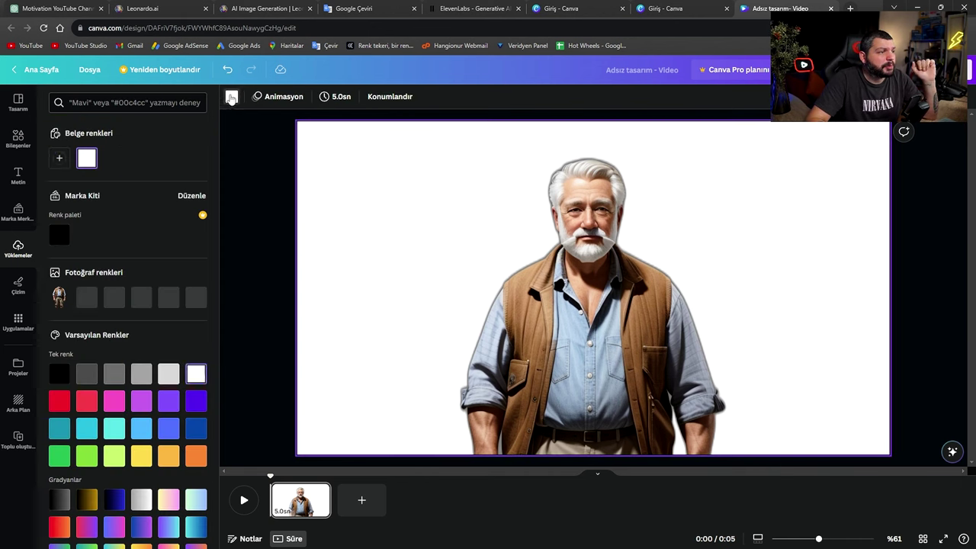
click(59, 158)
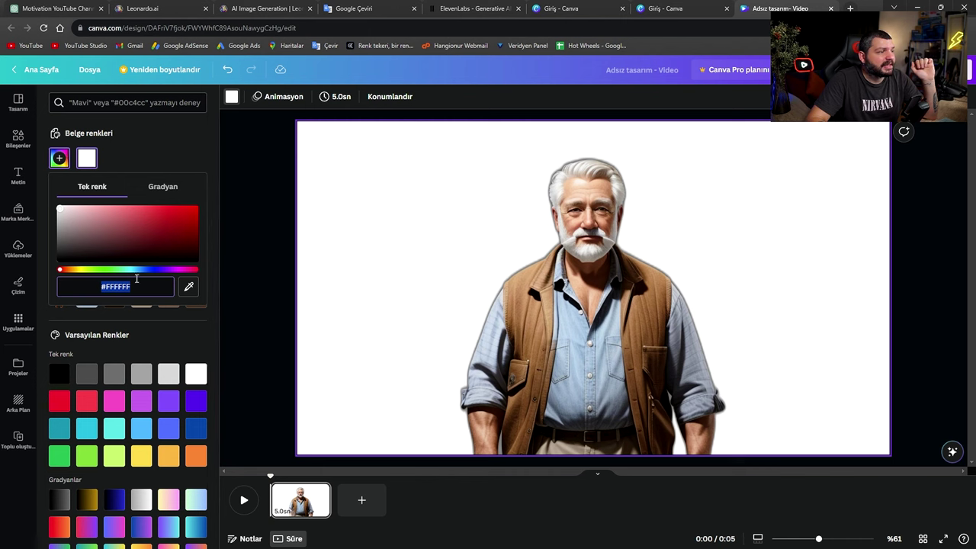
click(99, 270)
drag(154, 247, 215, 209)
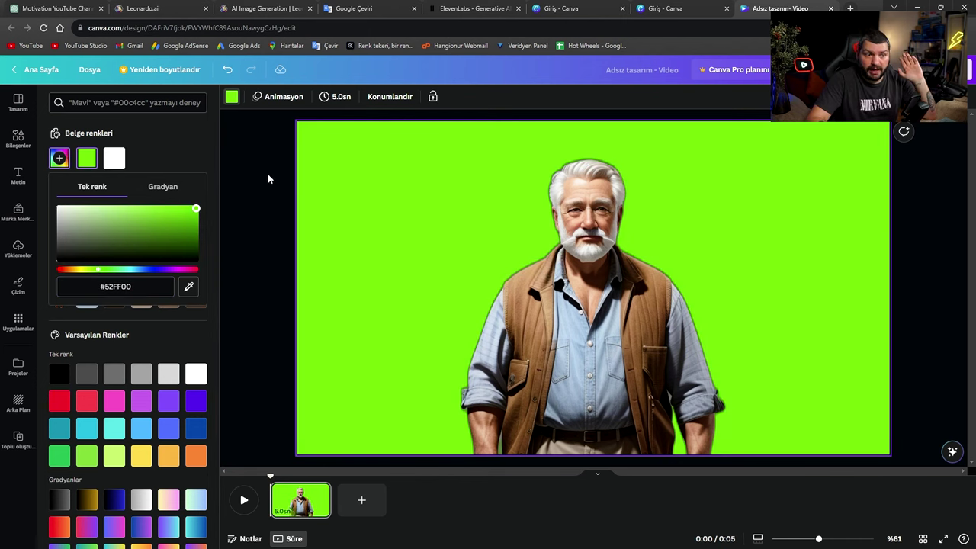
key(Escape)
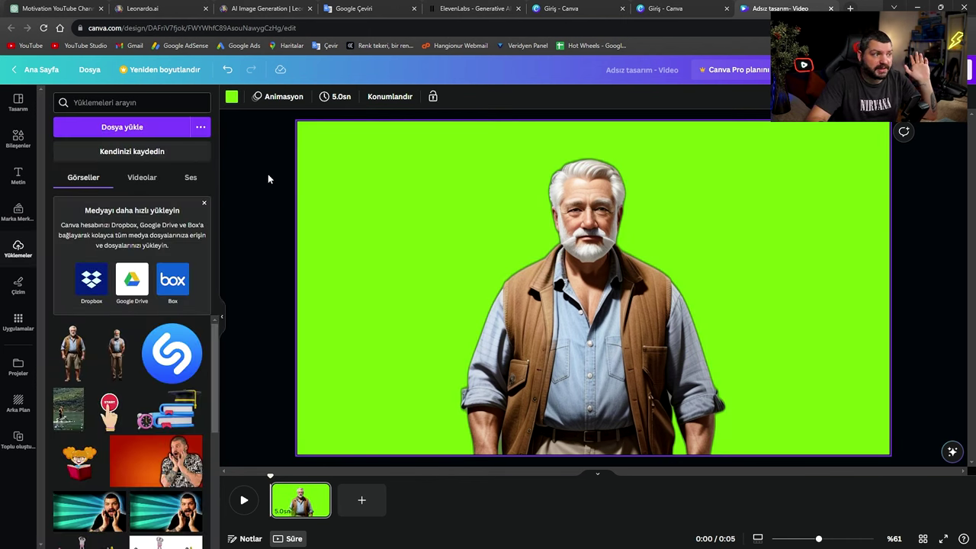
Upload ses 1.mp3 from the desktop, place it under the video page and extend the page to 18.4 seconds
click(191, 177)
double_click(869, 9)
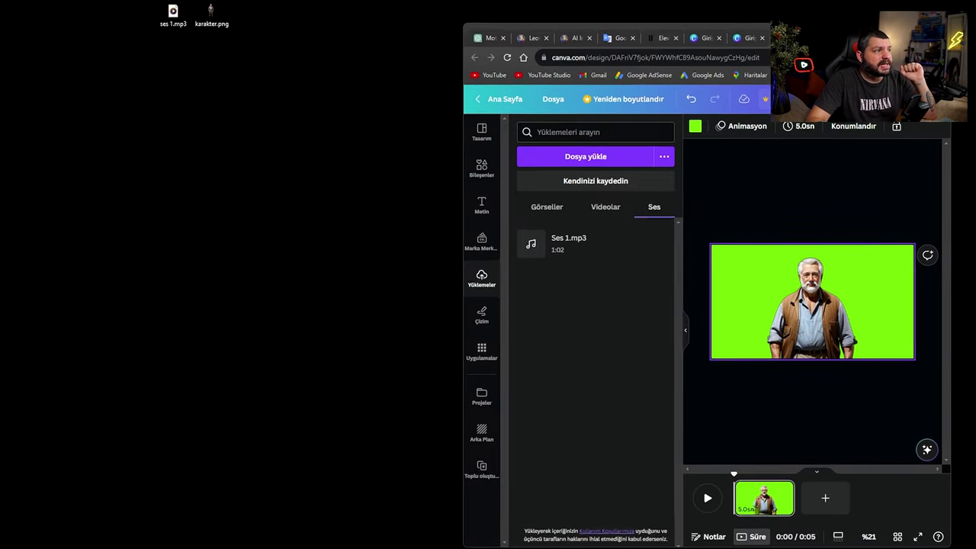
drag(173, 17, 602, 317)
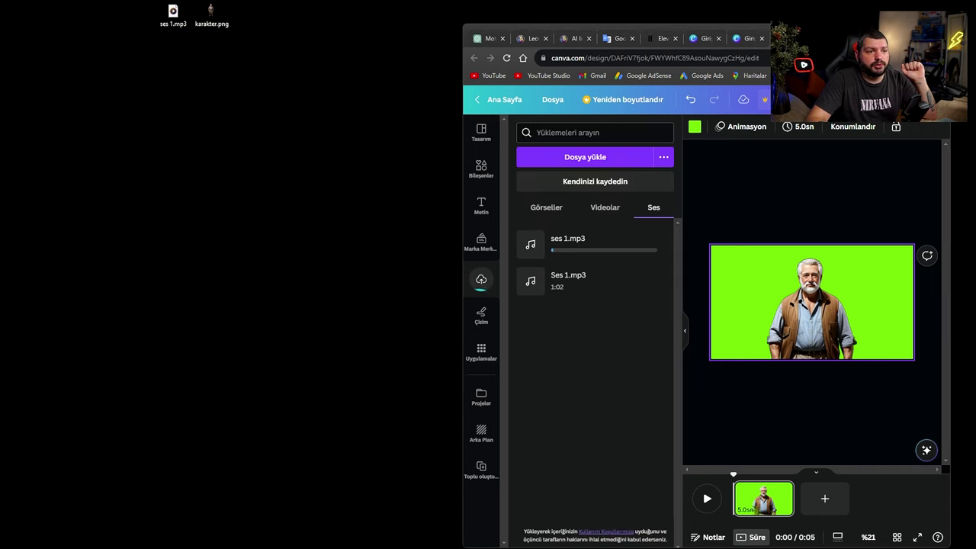
key(super+Up)
drag(328, 477, 492, 478)
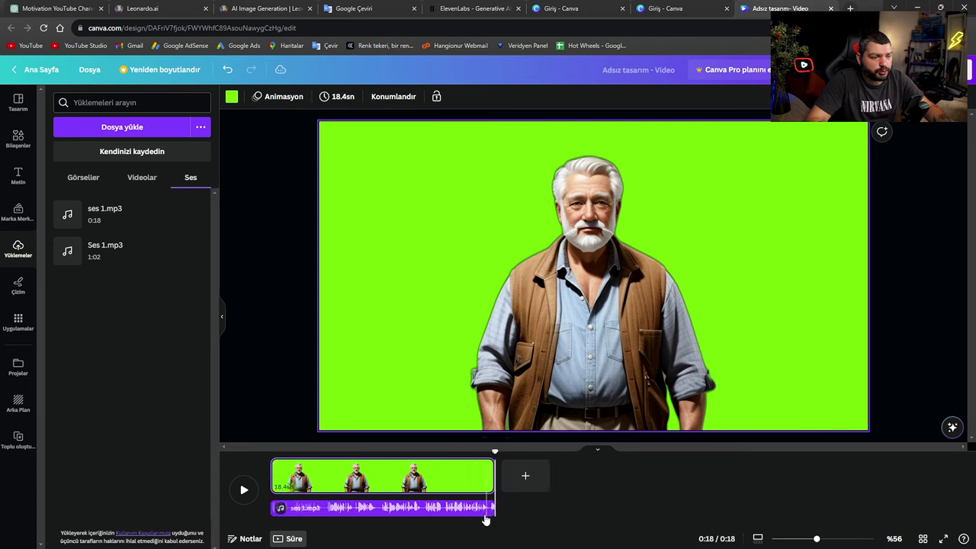
Play the ending, trim the end of the ses 1.mp3 track and shorten the page to 17.9 seconds
click(432, 450)
key(space)
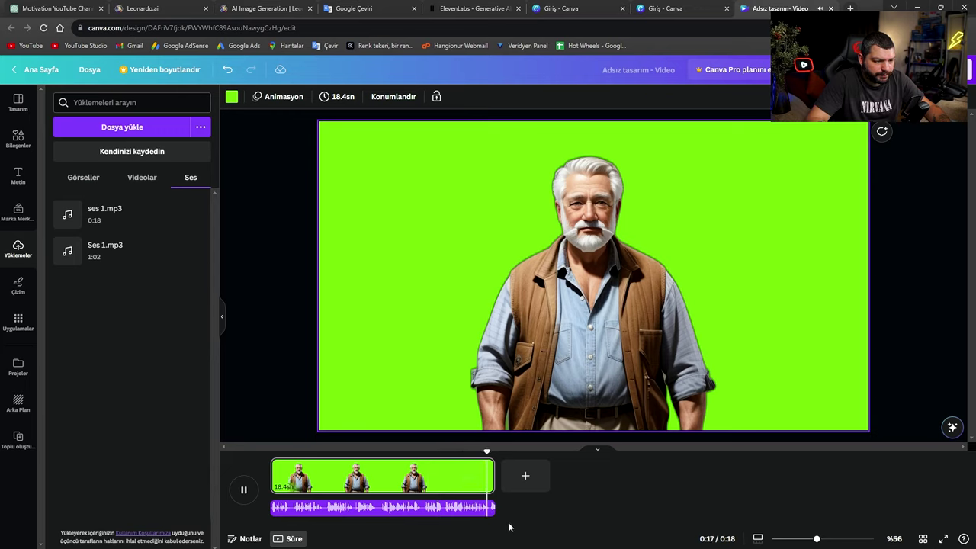
drag(494, 507, 491, 508)
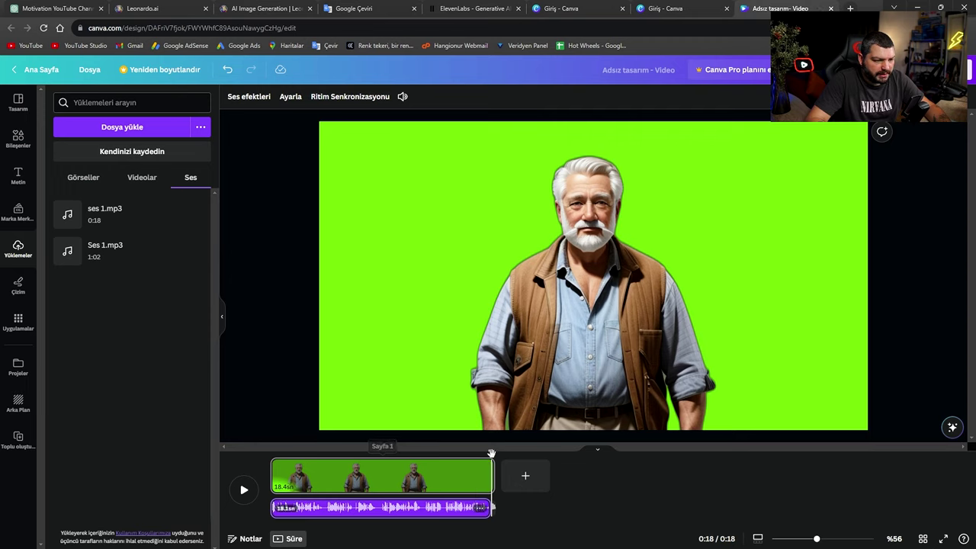
click(471, 452)
click(450, 450)
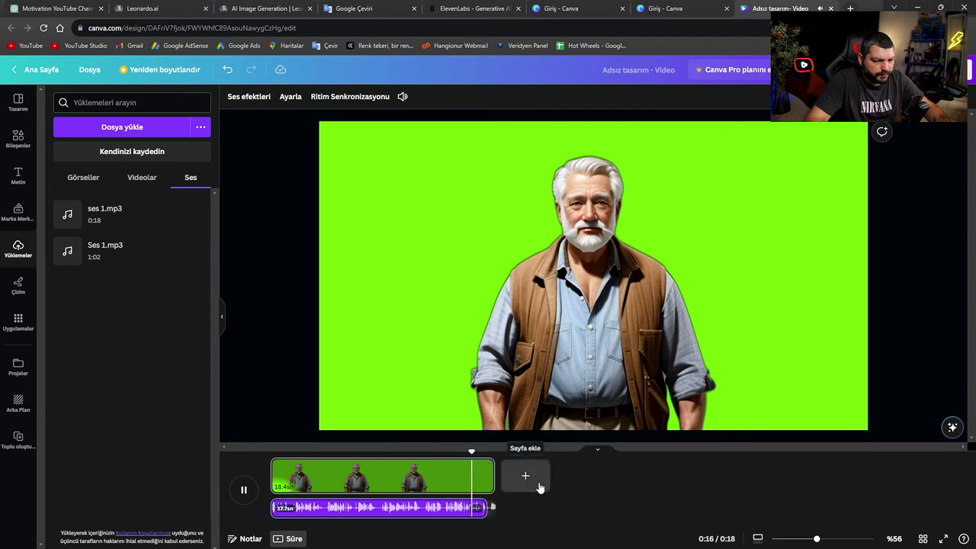
drag(493, 479, 486, 479)
click(352, 444)
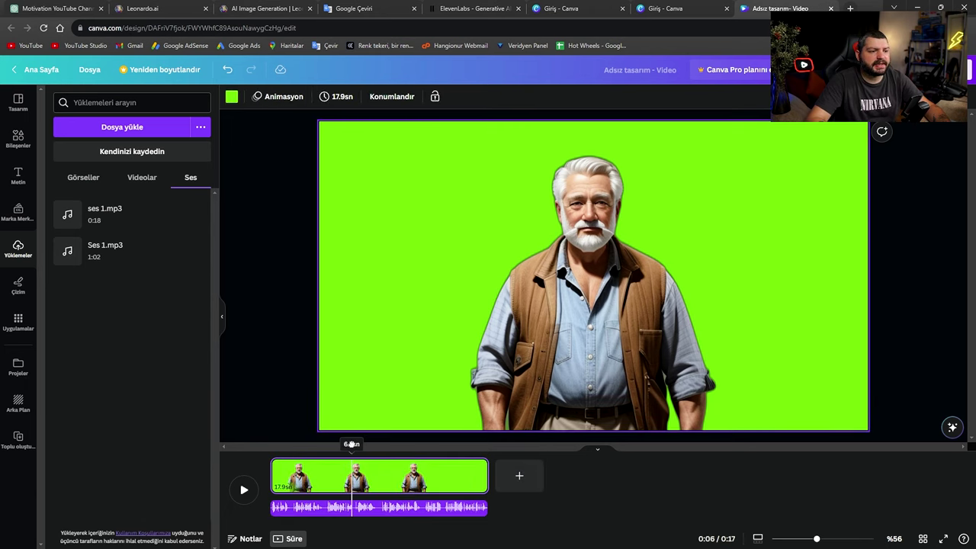
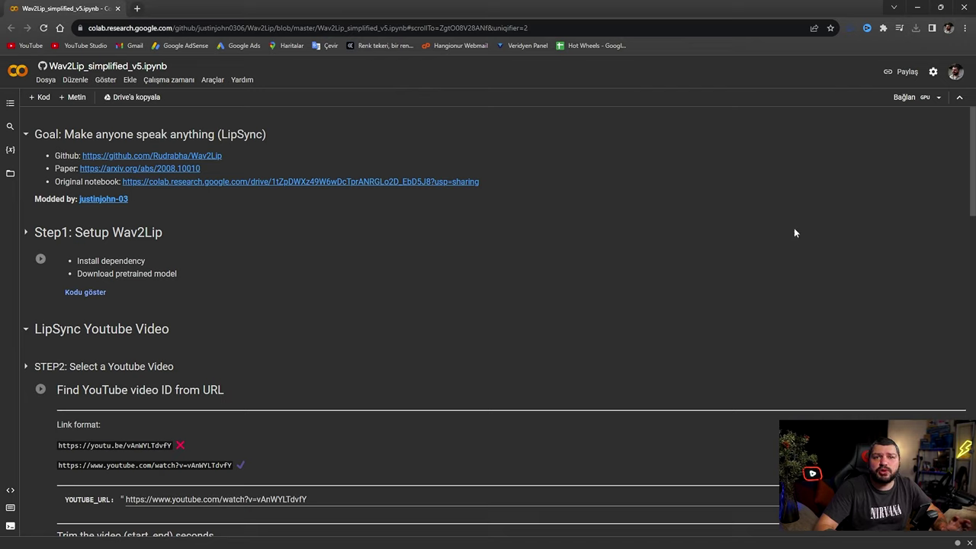
In Google Colab, connect the Wav2Lip_simplified_v5 notebook to a runtime and run the Step1 Setup Wav2Lip cell, accepting the third-party notebook warning
click(917, 99)
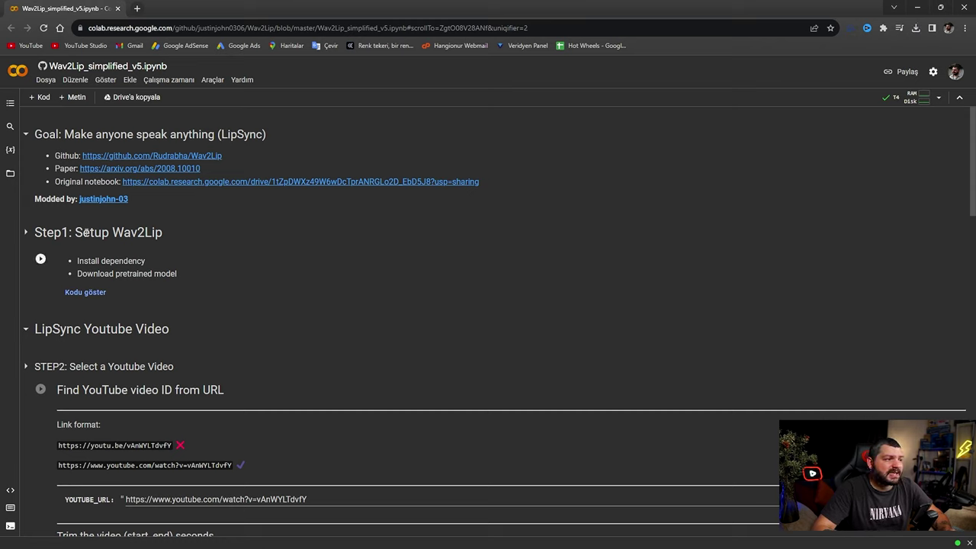
drag(76, 233, 163, 233)
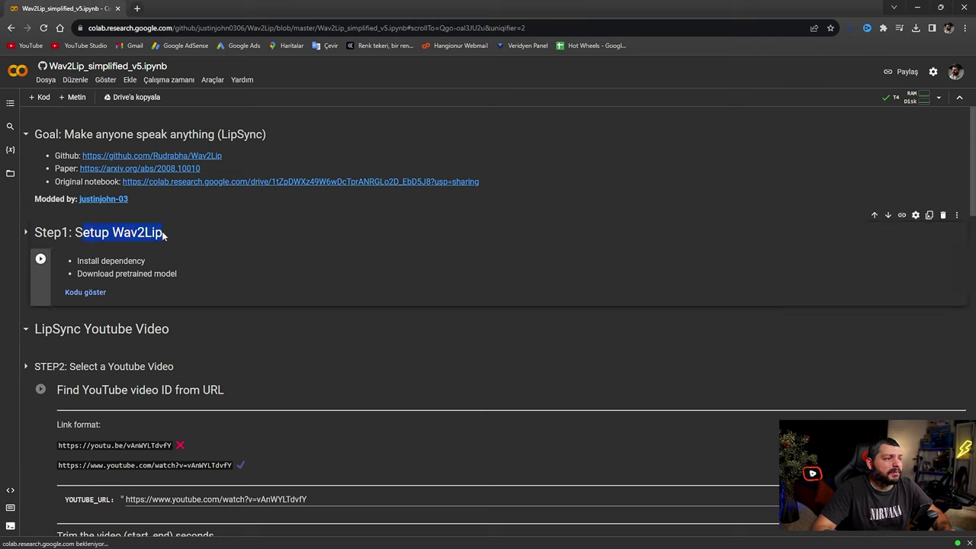
click(41, 259)
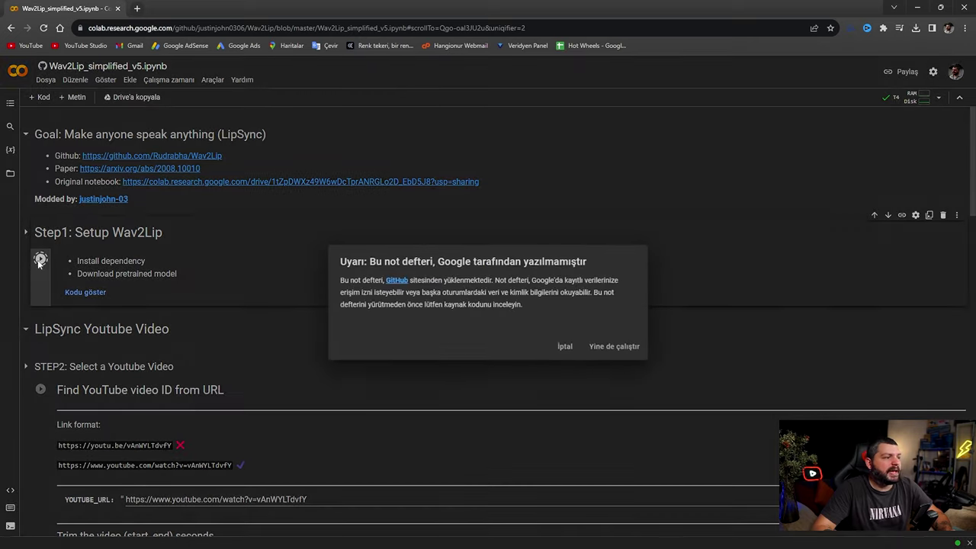
click(616, 347)
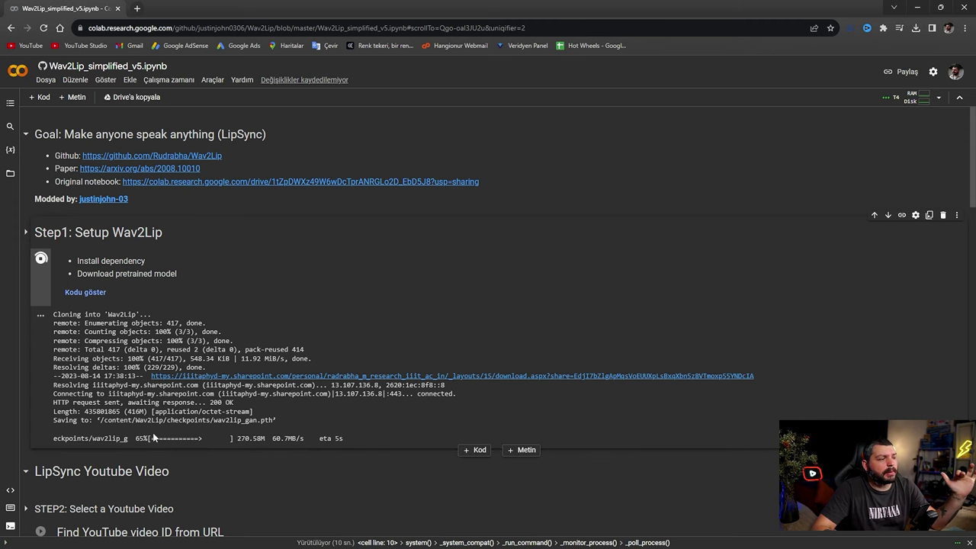
scroll(391, 412, down, 1)
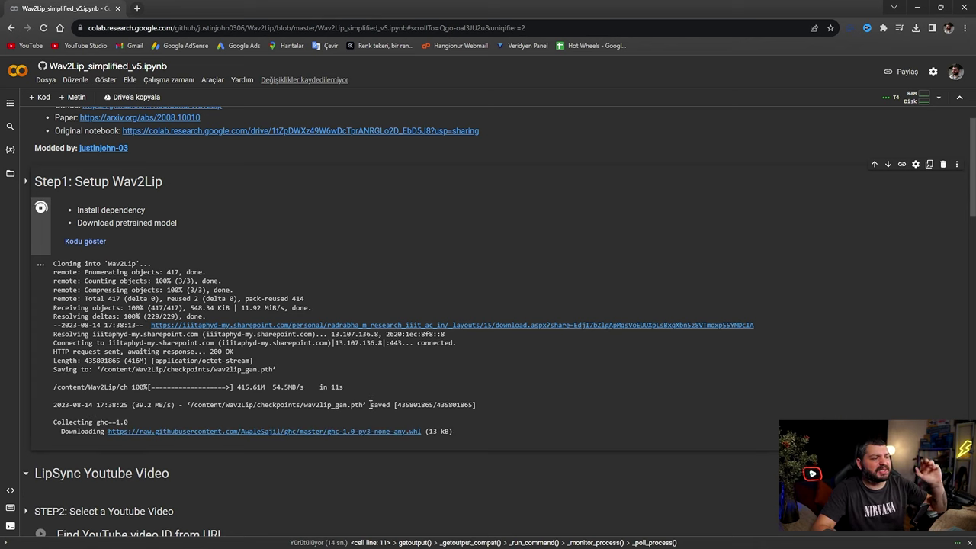
scroll(332, 448, down, 1)
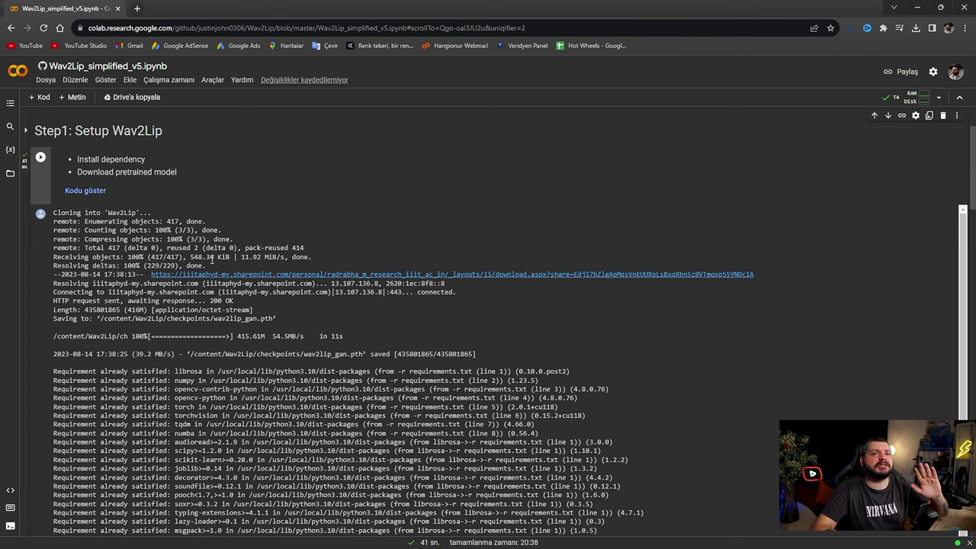
Look through the notebook's LipSync Youtube Video section and find the LipSync on Your Video File section
scroll(212, 258, down, 10)
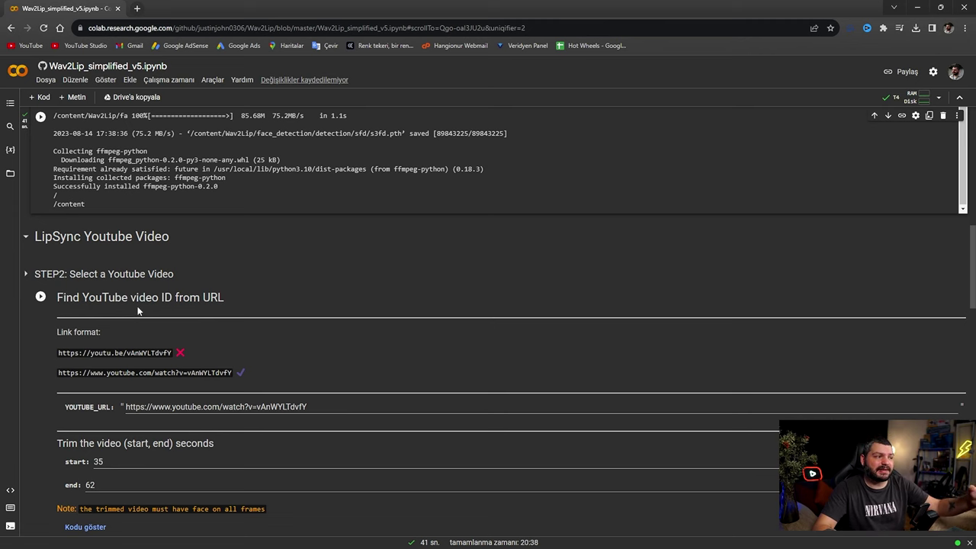
scroll(138, 311, down, 4)
scroll(115, 301, up, 1)
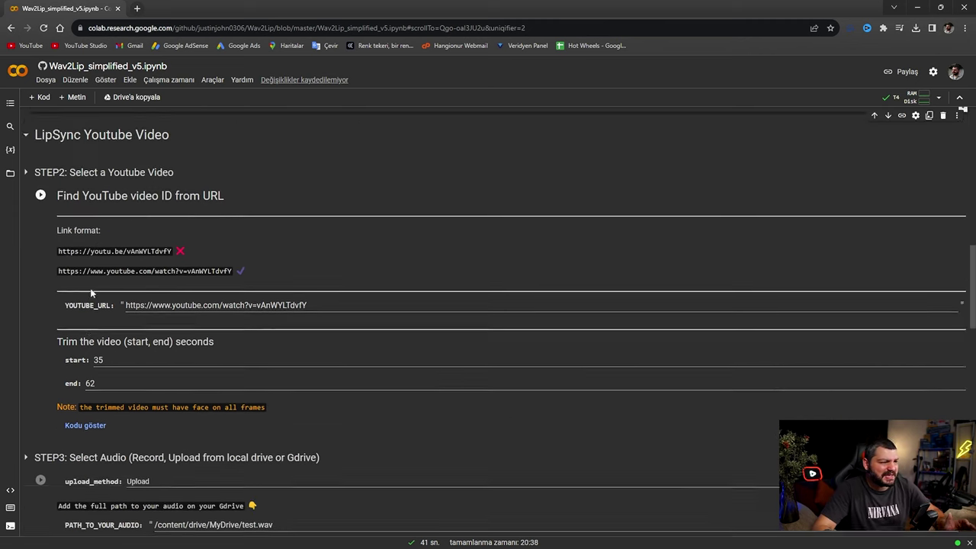
scroll(91, 294, up, 1)
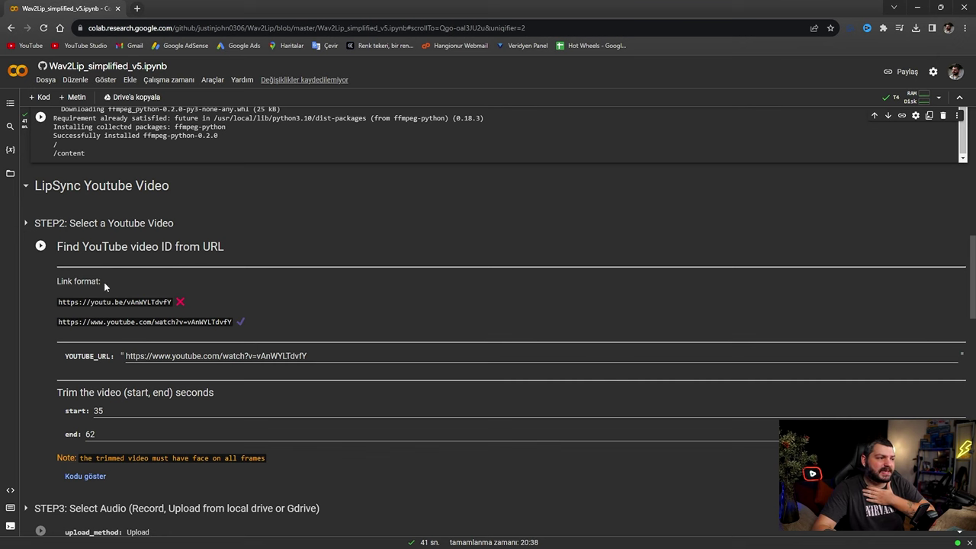
scroll(104, 282, down, 1)
scroll(76, 259, down, 4)
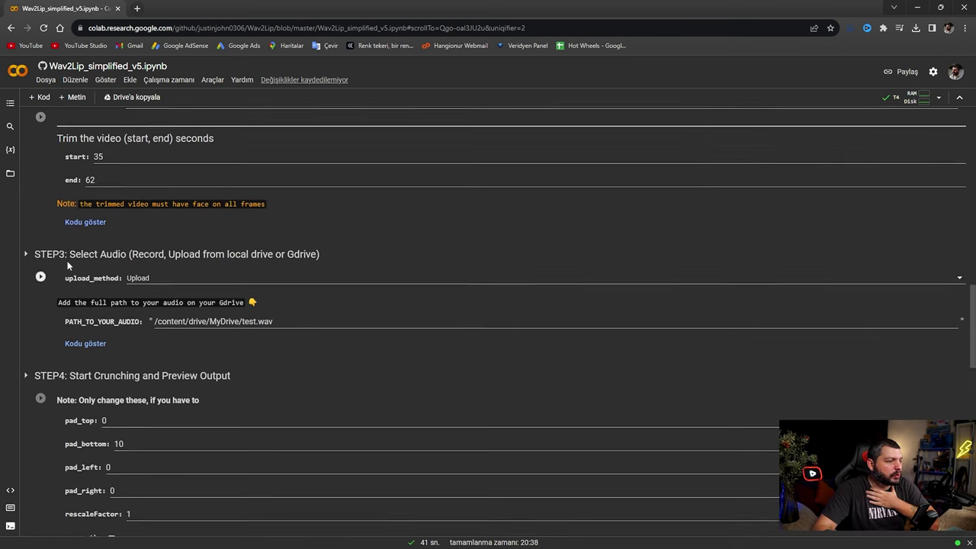
scroll(67, 261, down, 6)
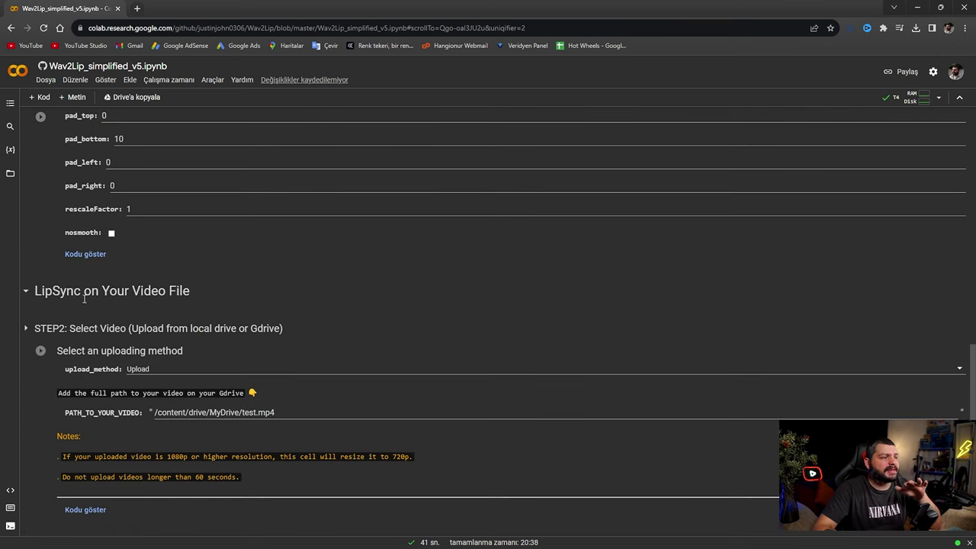
scroll(179, 299, down, 3)
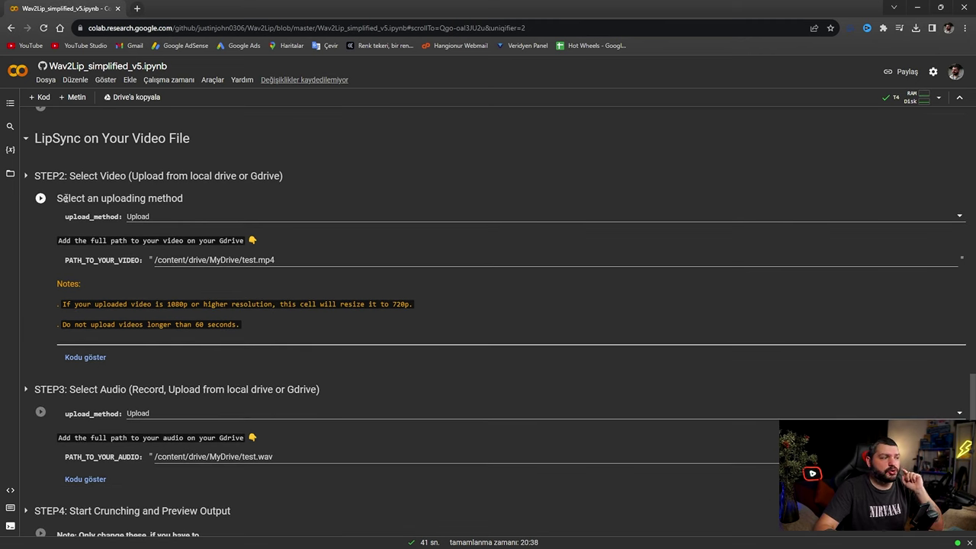
Run the STEP2 Select Video cell under LipSync on Your Video File and upload Adsız tasarım (1).mp4 from the desktop
click(53, 213)
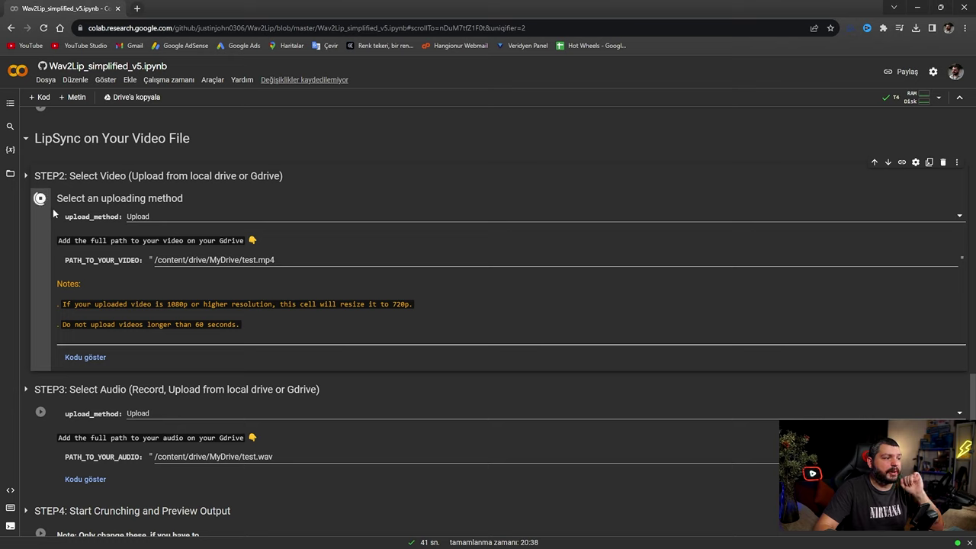
click(39, 199)
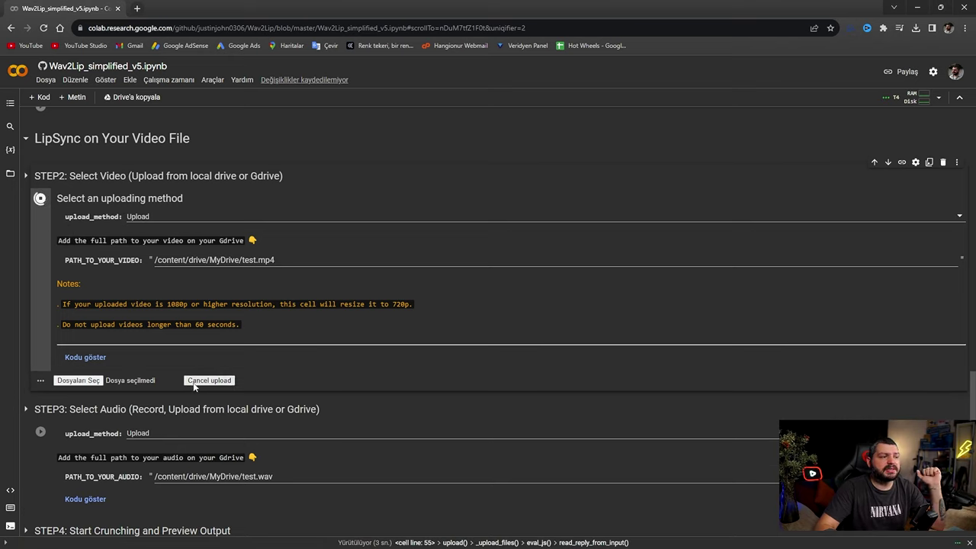
click(74, 385)
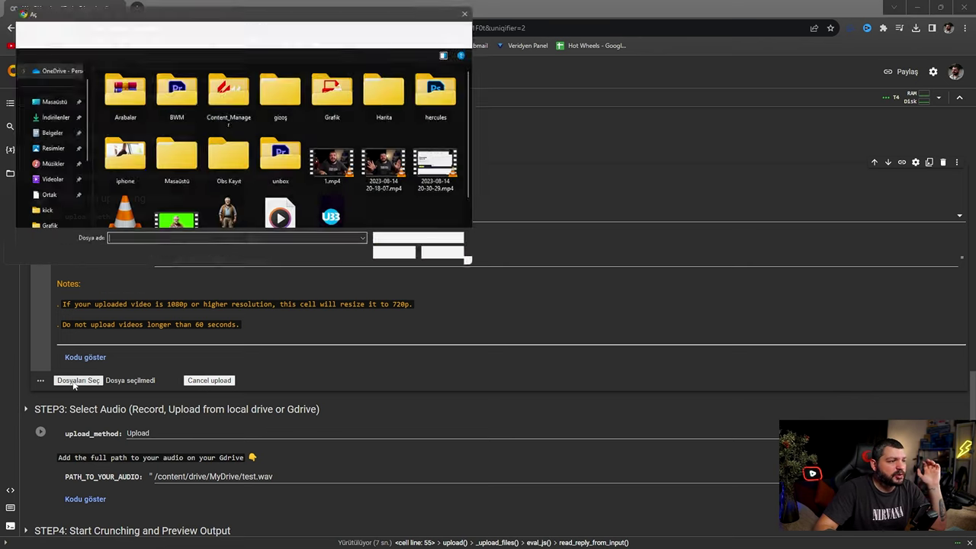
click(169, 208)
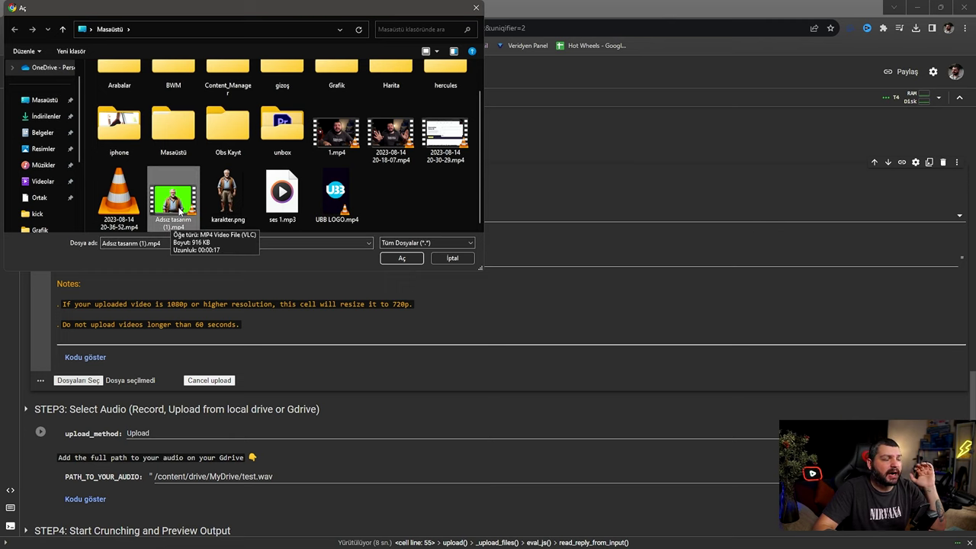
click(402, 257)
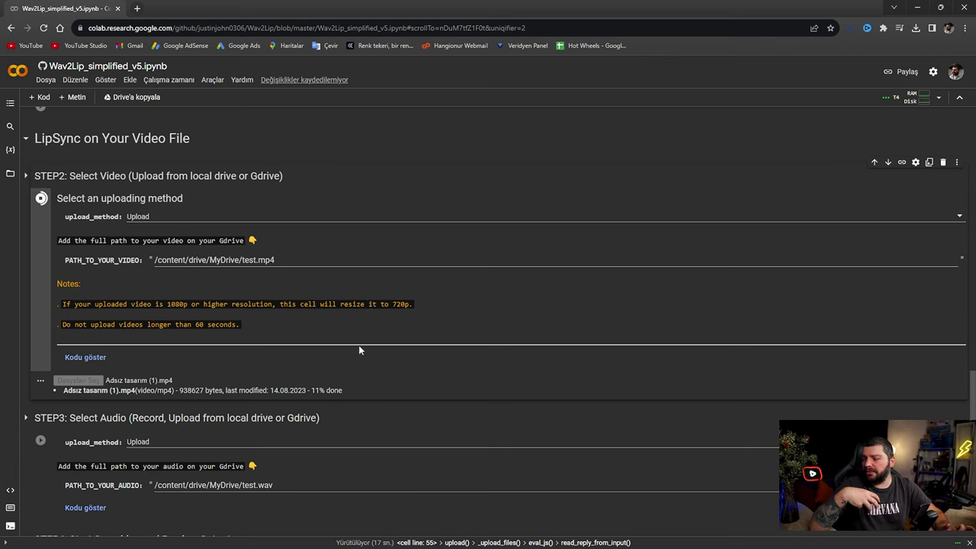
scroll(360, 348, down, 1)
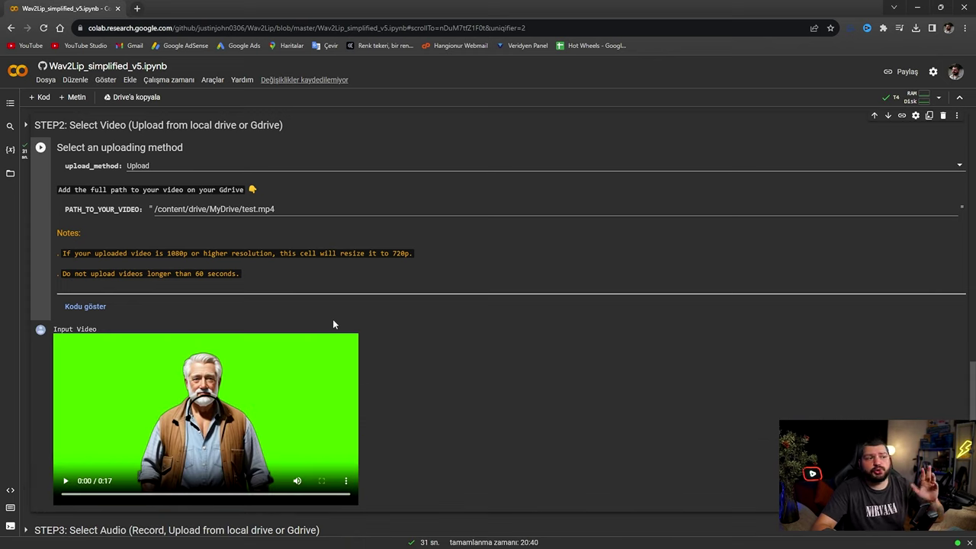
scroll(167, 305, down, 1)
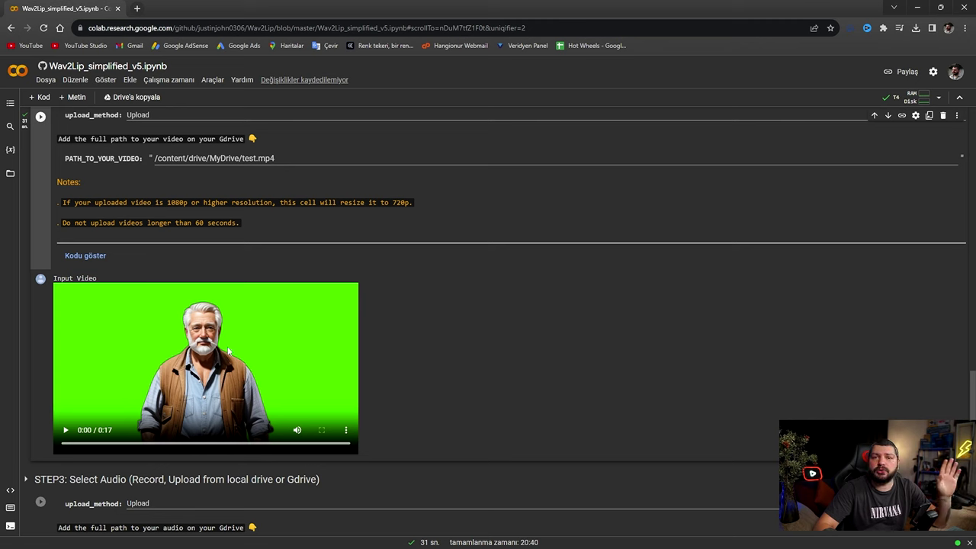
Run the STEP3 Select Audio cell below the uploaded video and upload ses 1.mp3 from the desktop
scroll(228, 349, down, 5)
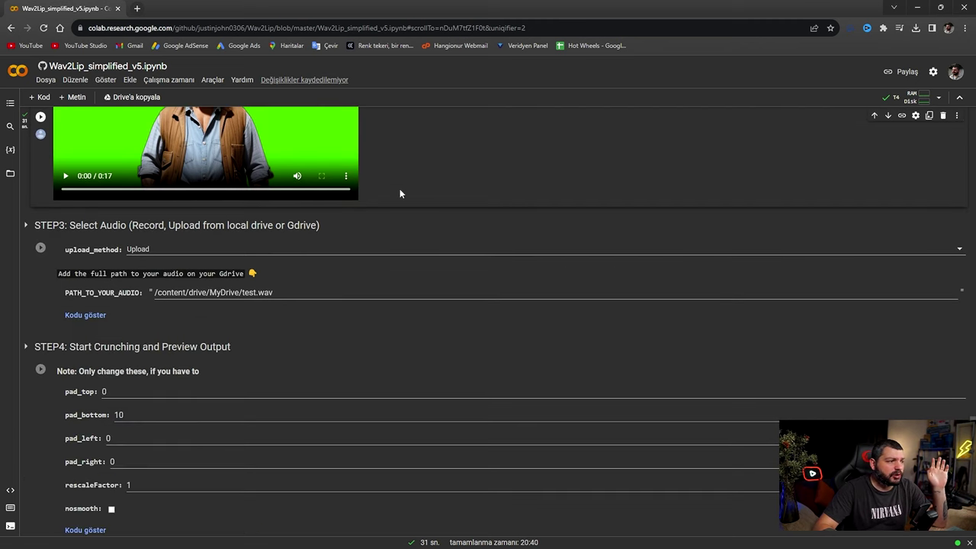
drag(69, 225, 126, 226)
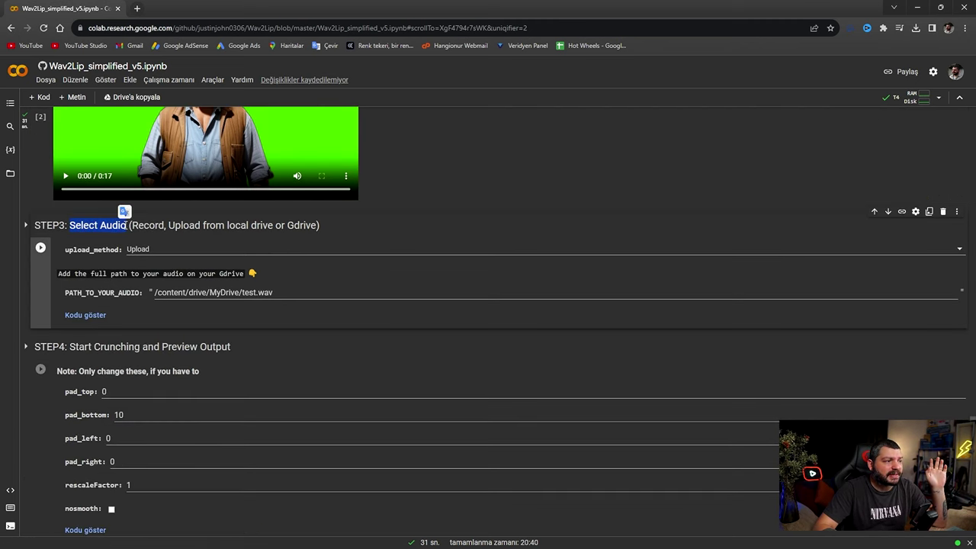
click(41, 249)
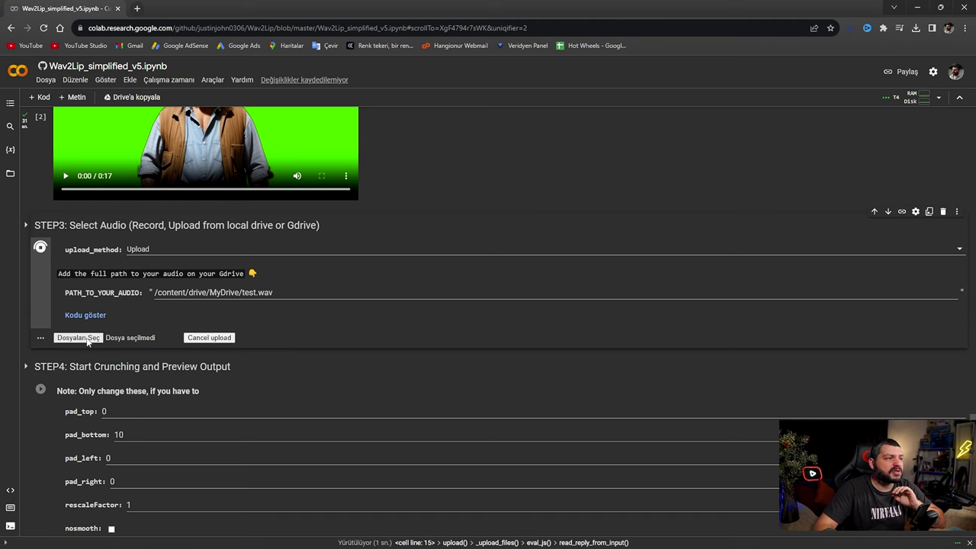
click(77, 337)
scroll(283, 167, down, 1)
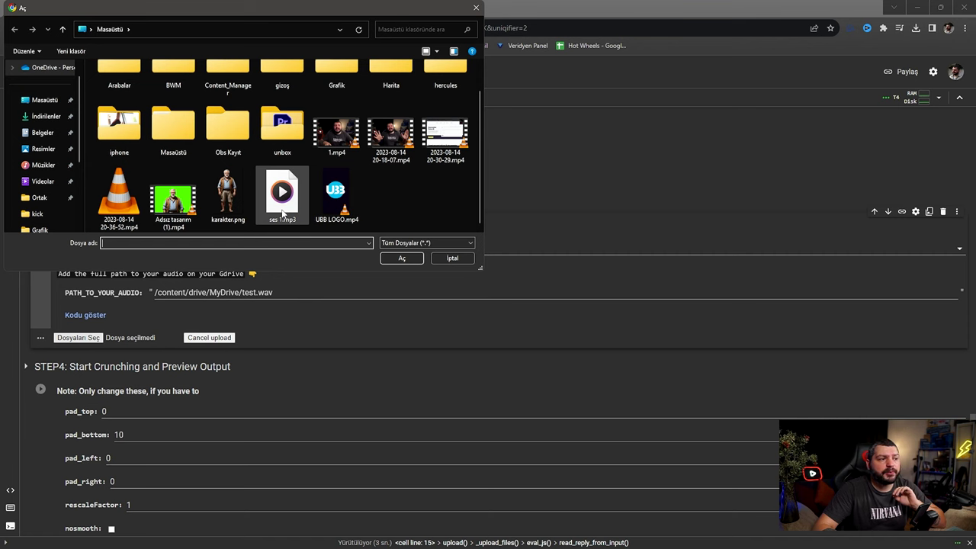
click(283, 206)
double_click(287, 203)
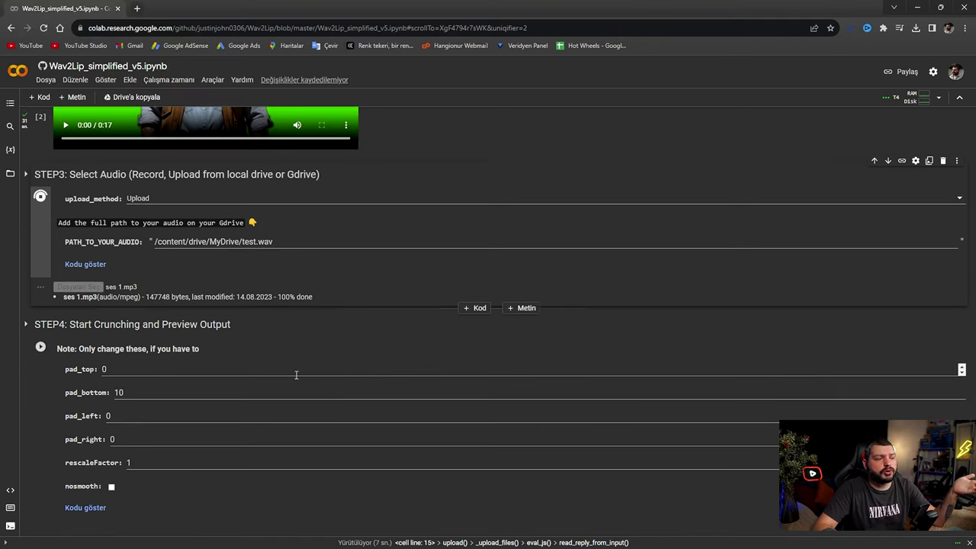
scroll(224, 331, down, 1)
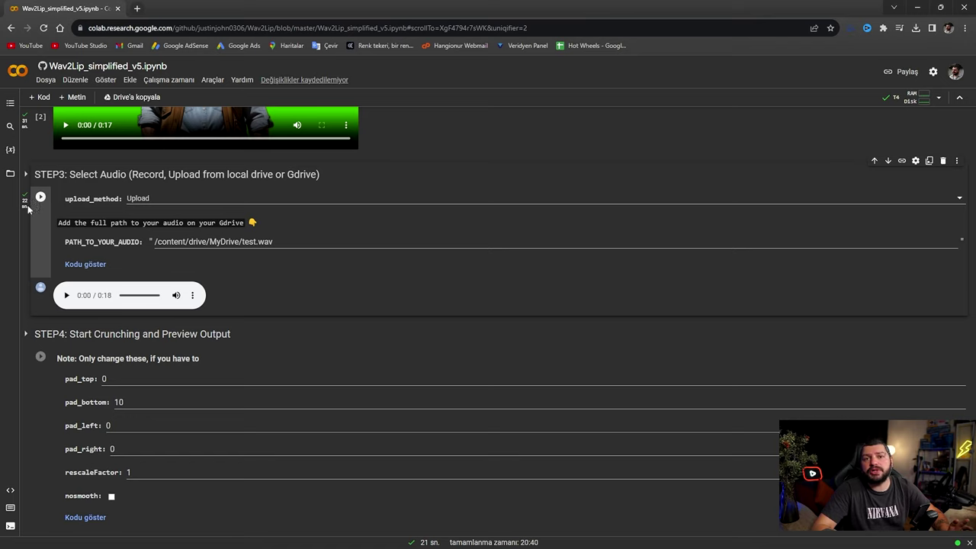
scroll(210, 237, down, 1)
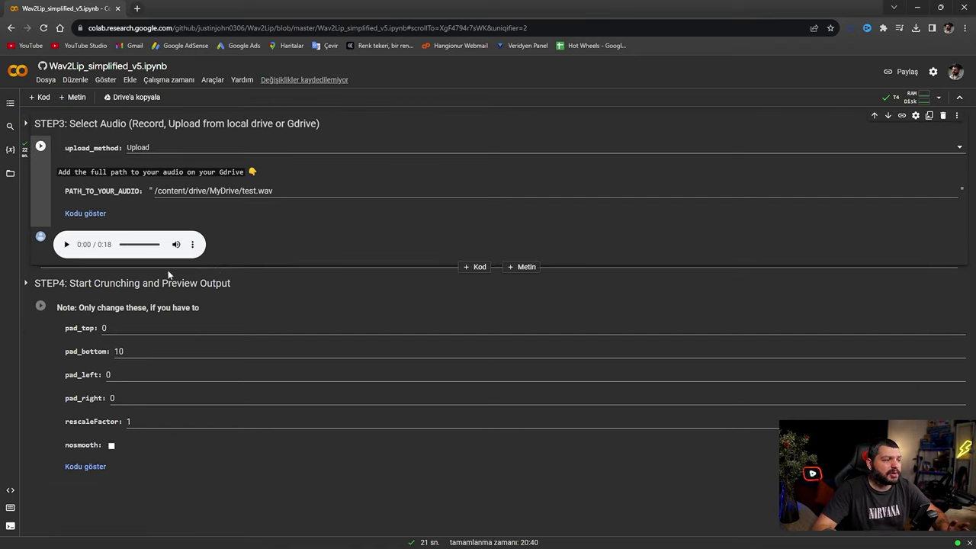
scroll(203, 306, down, 1)
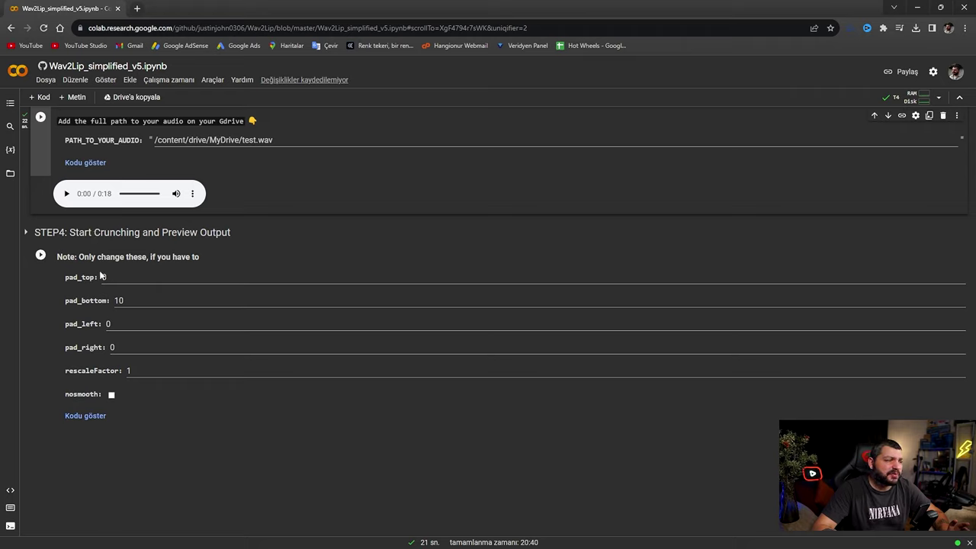
Run the STEP4 Start Crunching and Preview Output cell with its default padding values and play part of the final video preview
click(40, 257)
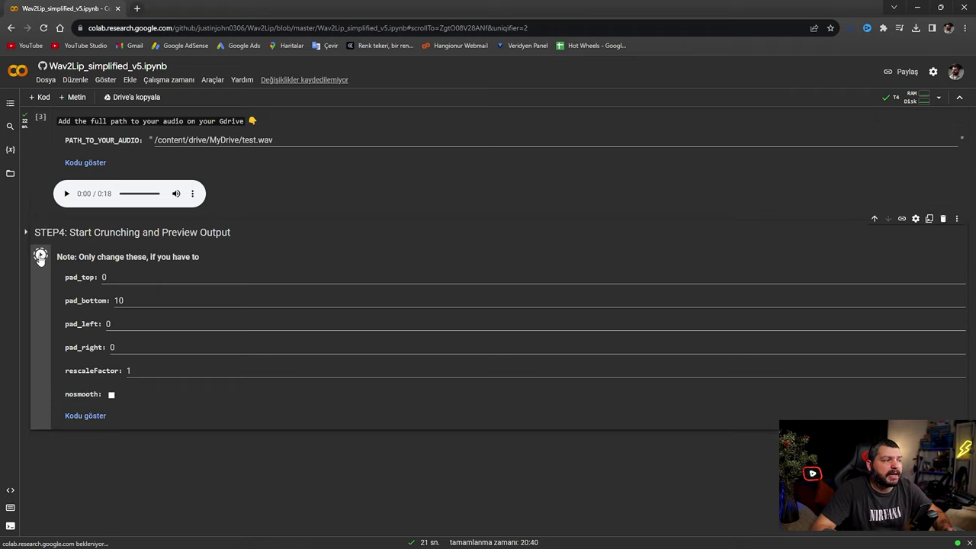
scroll(315, 259, down, 2)
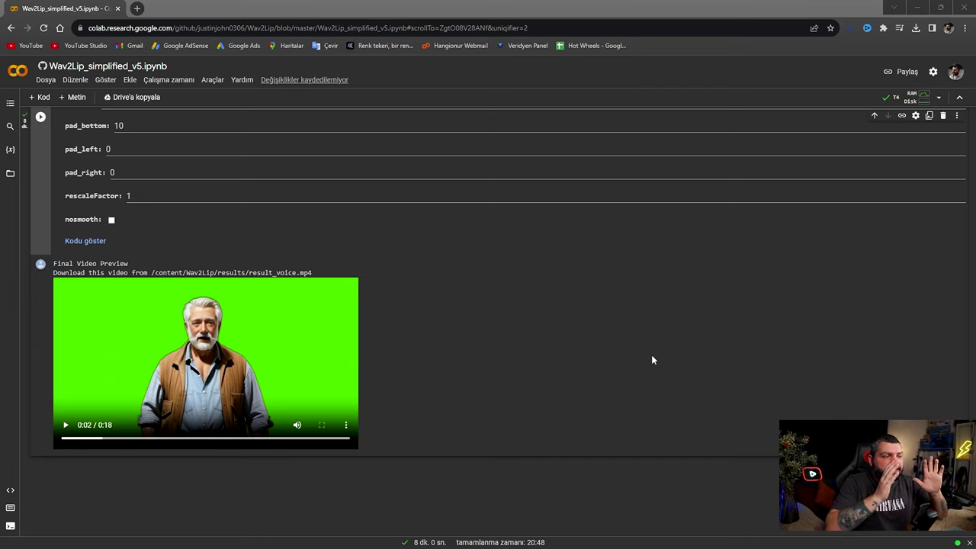
click(65, 425)
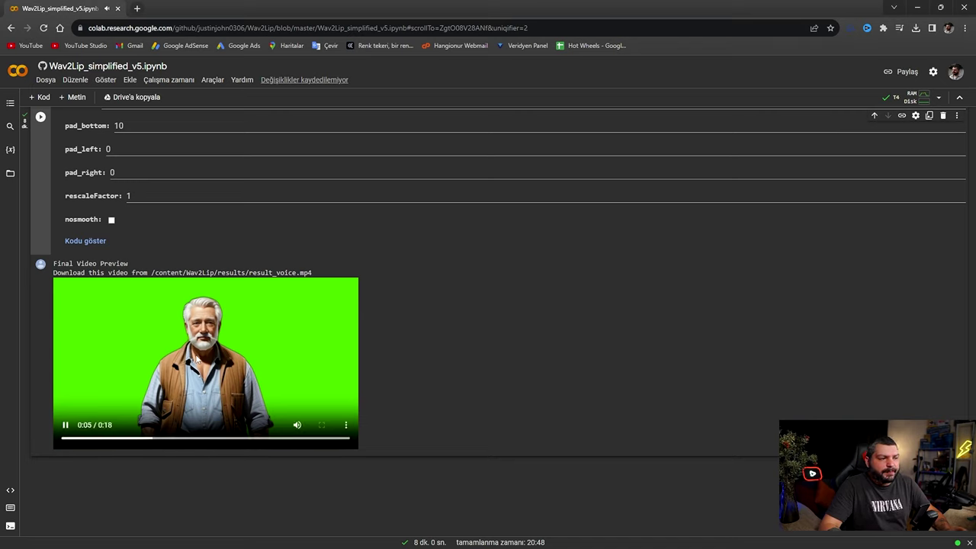
click(66, 425)
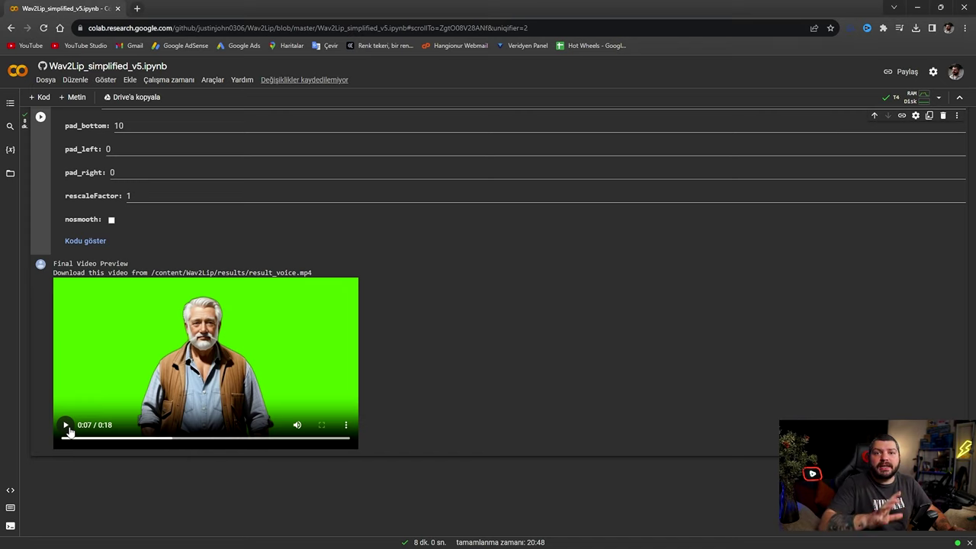
Download the lip-synced result video from the preview and rename the downloaded file on the desktop to PArt 1.mp4
click(345, 426)
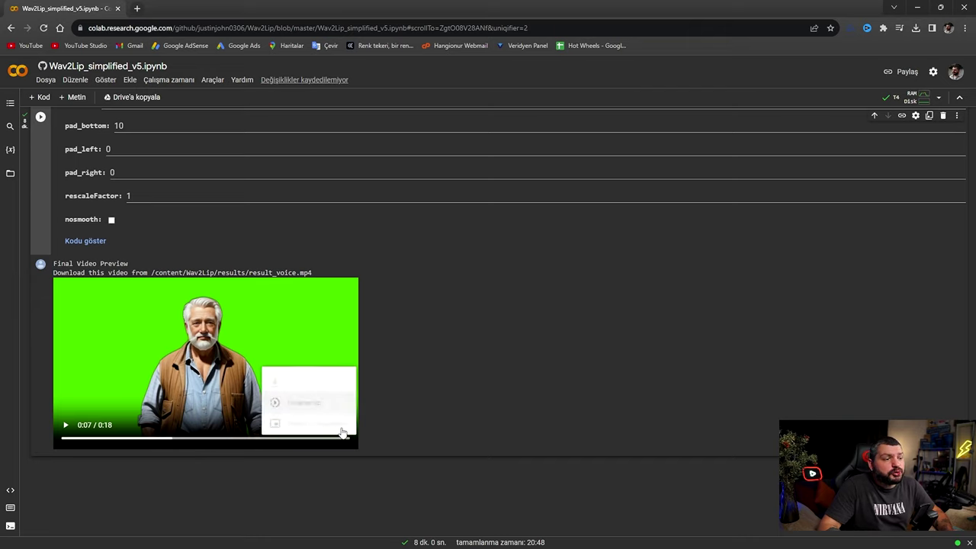
click(303, 376)
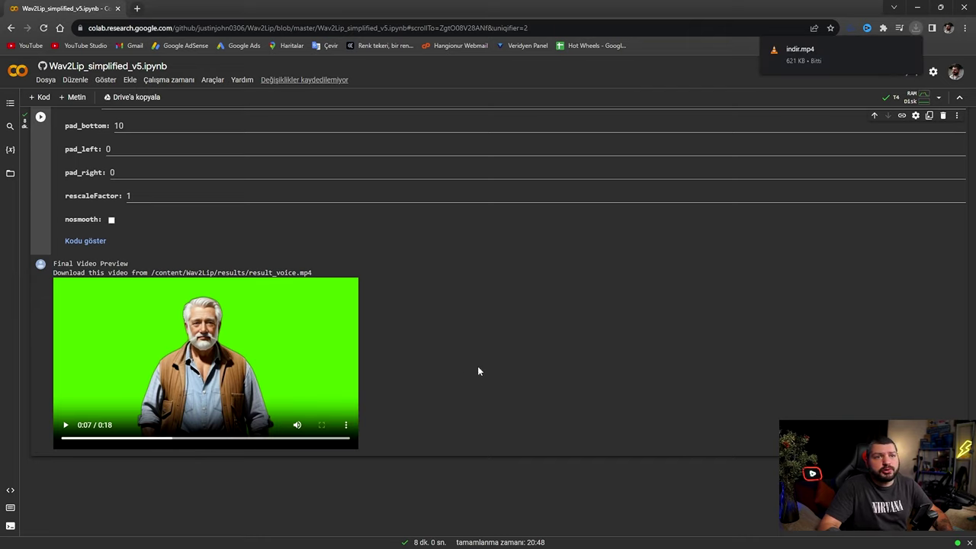
drag(792, 8, 721, 58)
right_click(328, 97)
click(386, 114)
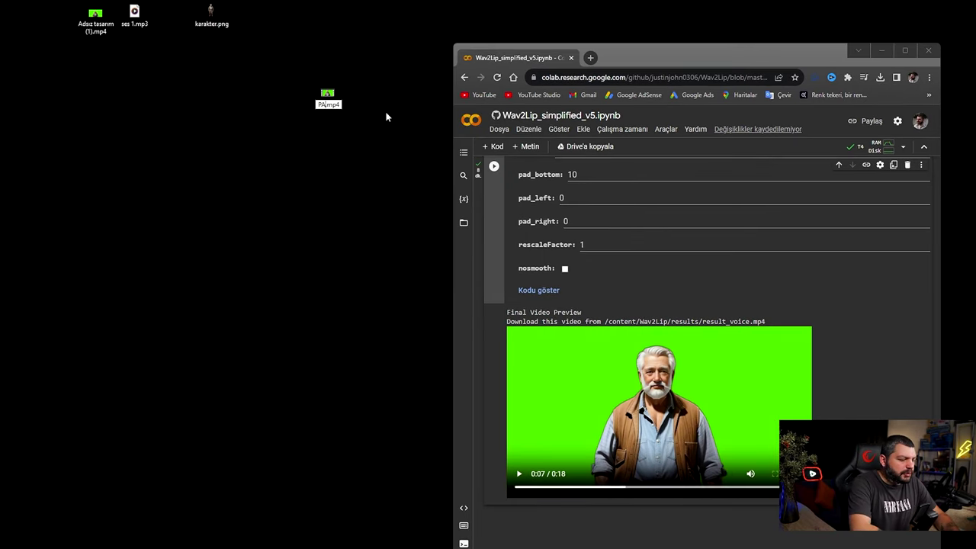
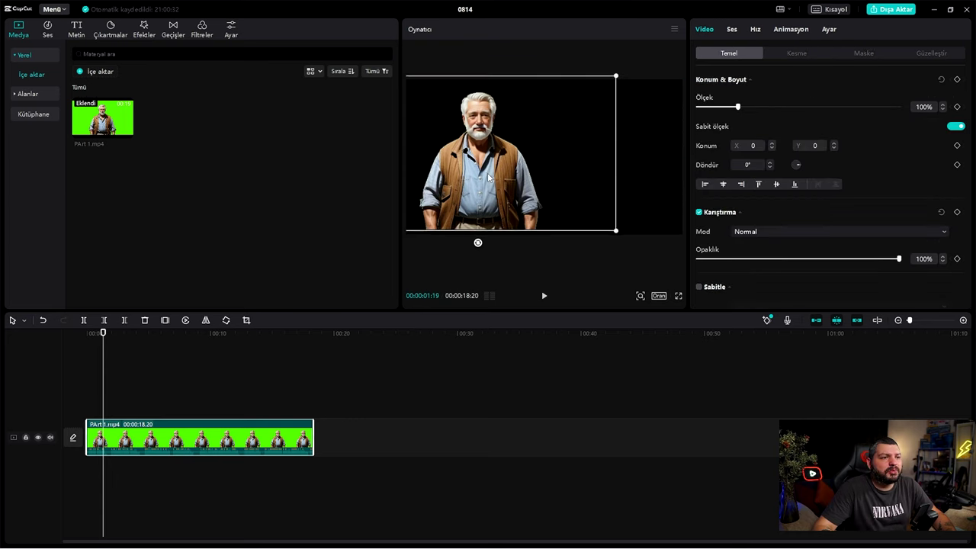
In CapCut, enlarge the keyed character clip PArt 1.mp4 to 130% and check it at the start and end of the timeline
drag(597, 91, 658, 60)
click(525, 401)
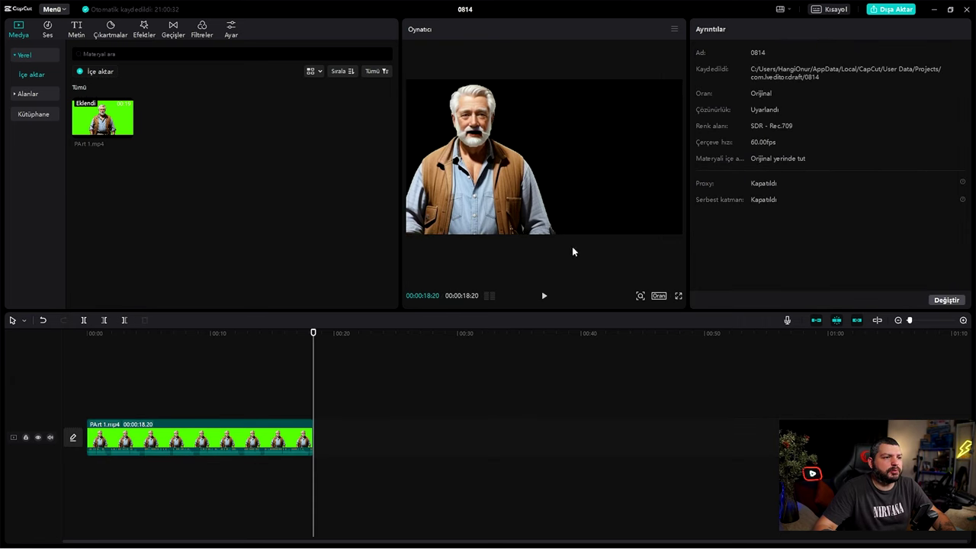
key(Home)
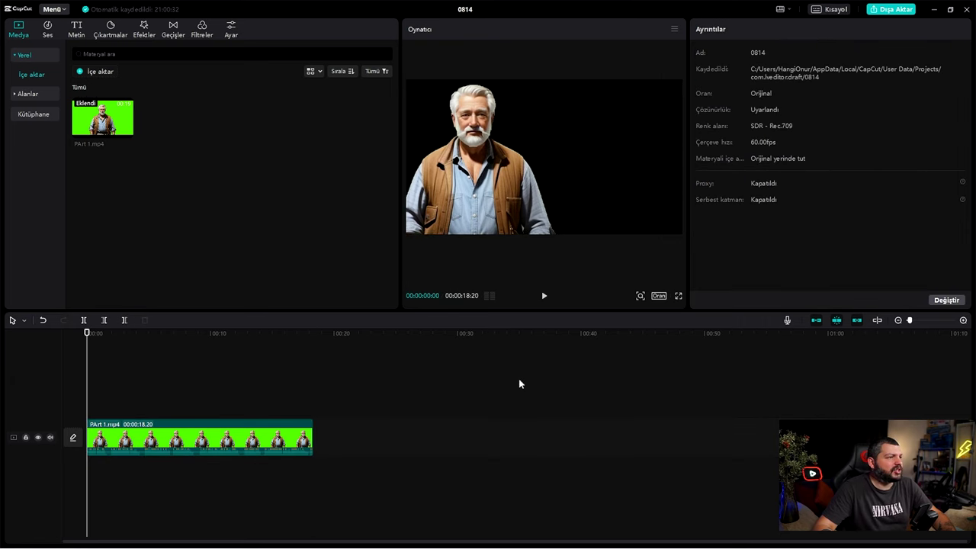
key(End)
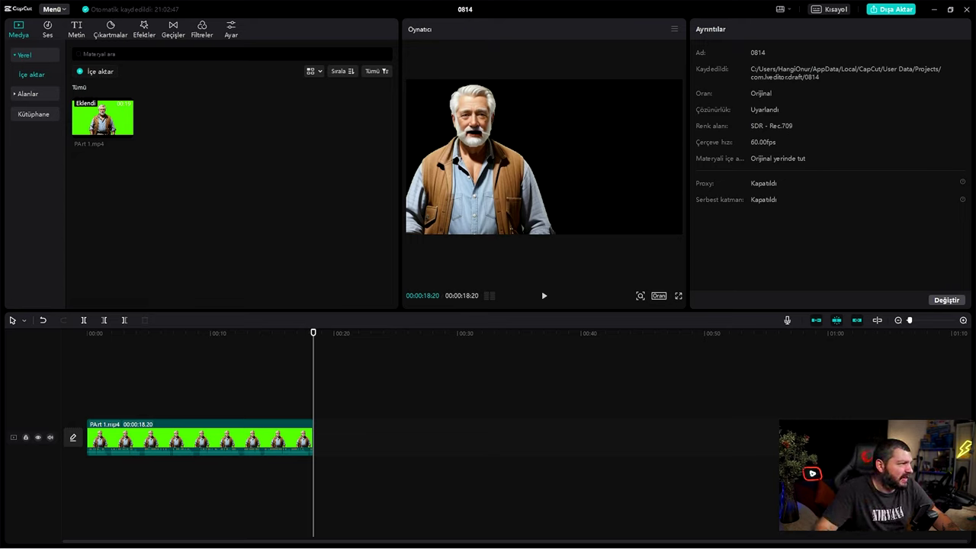
Import the pexels sea video, place it at the timeline start beneath PArt 1.mp4 as the background, and play the composite
drag(23, 89, 182, 479)
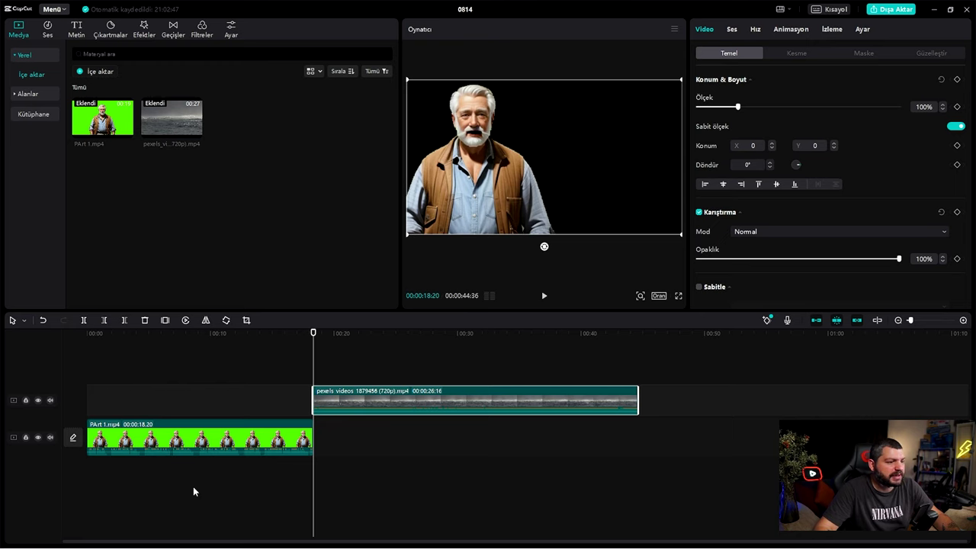
drag(395, 408, 150, 404)
drag(206, 441, 198, 375)
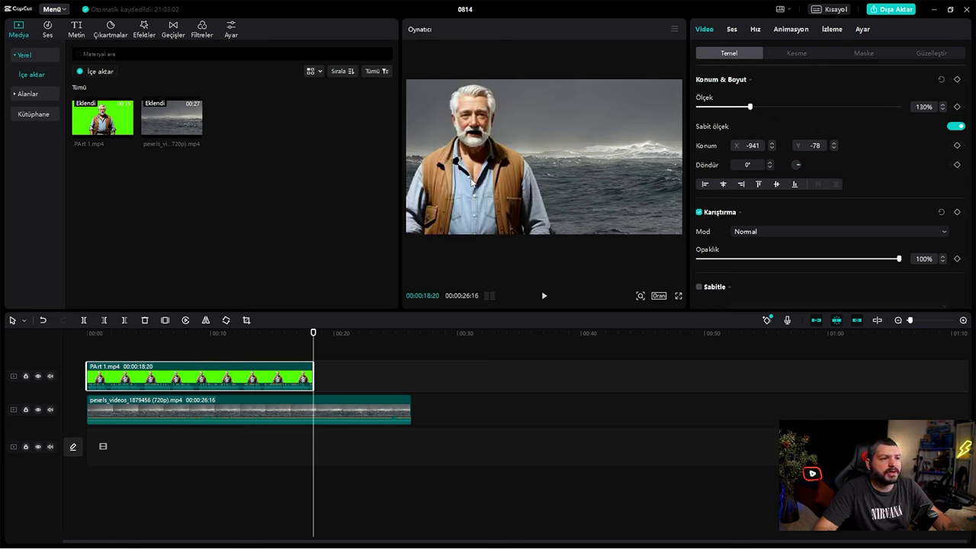
key(Home)
key(space)
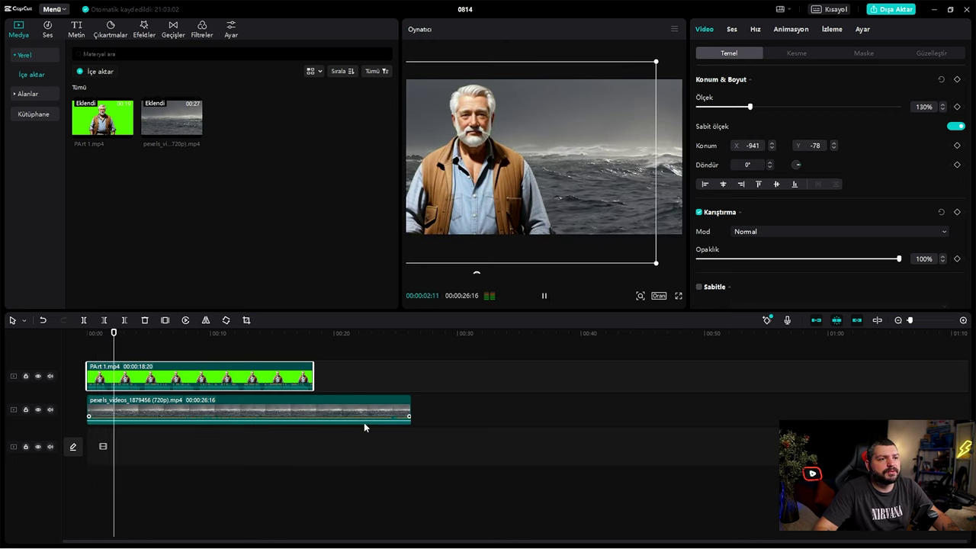
key(space)
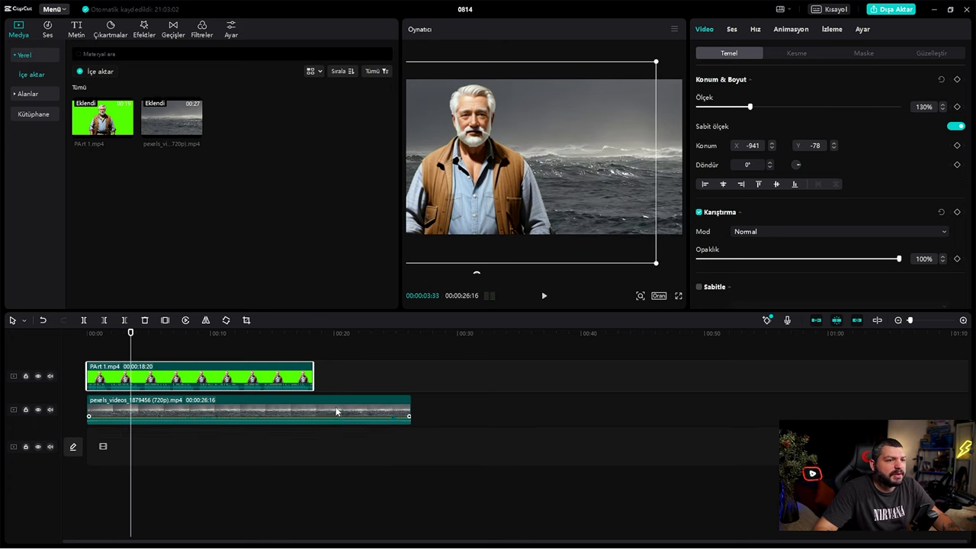
Mute the track holding the pexels sea background clip and replay the video from the beginning
click(336, 411)
right_click(332, 411)
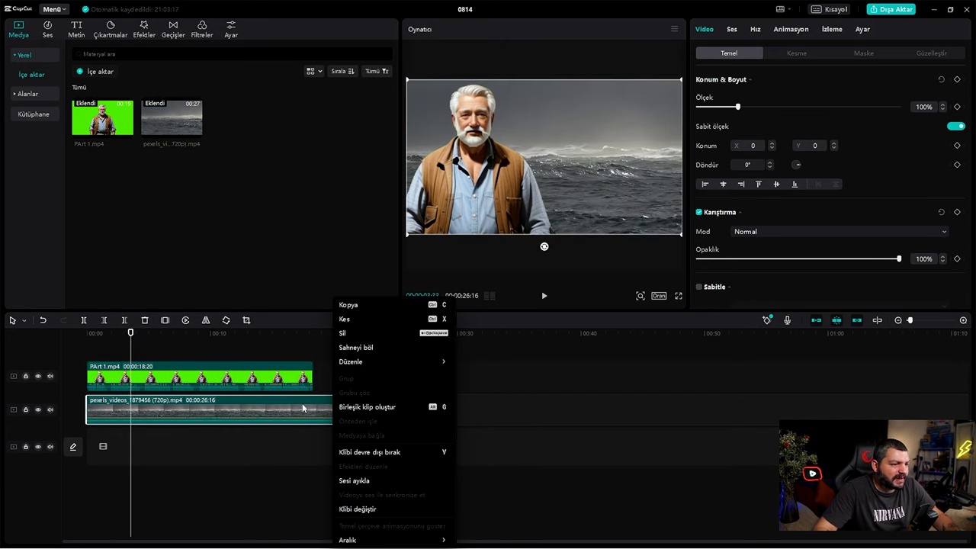
click(169, 475)
click(51, 409)
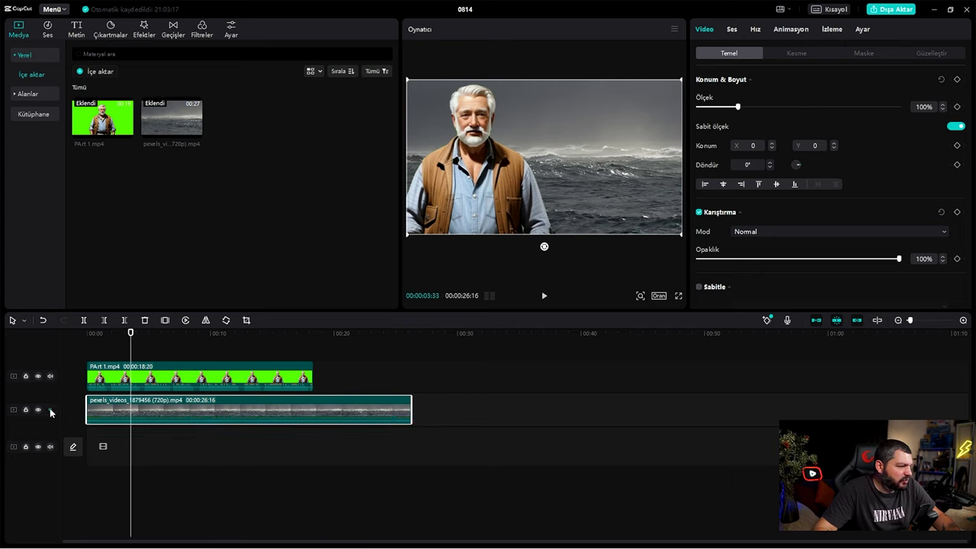
drag(125, 334, 35, 330)
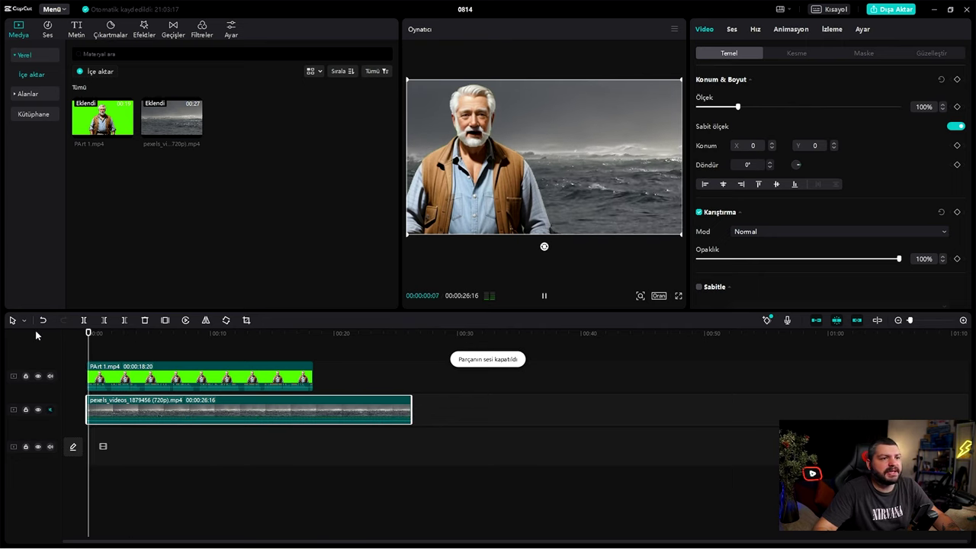
key(space)
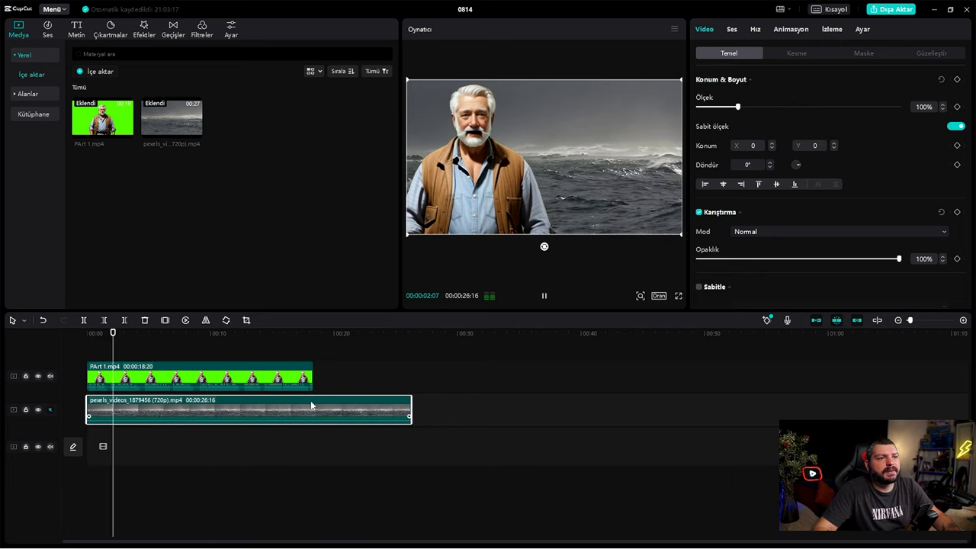
Try a different horizontal position for the character clip in the frame and move it back to the left side
drag(647, 117, 647, 117)
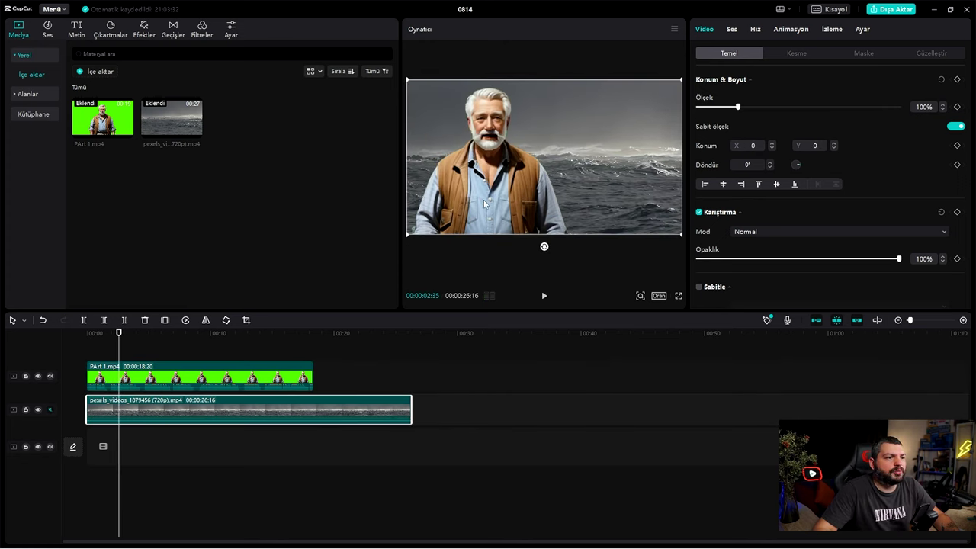
click(249, 371)
drag(471, 206, 455, 204)
Lower the opacity of the sea background clip to 54% and play the video from the start
click(354, 413)
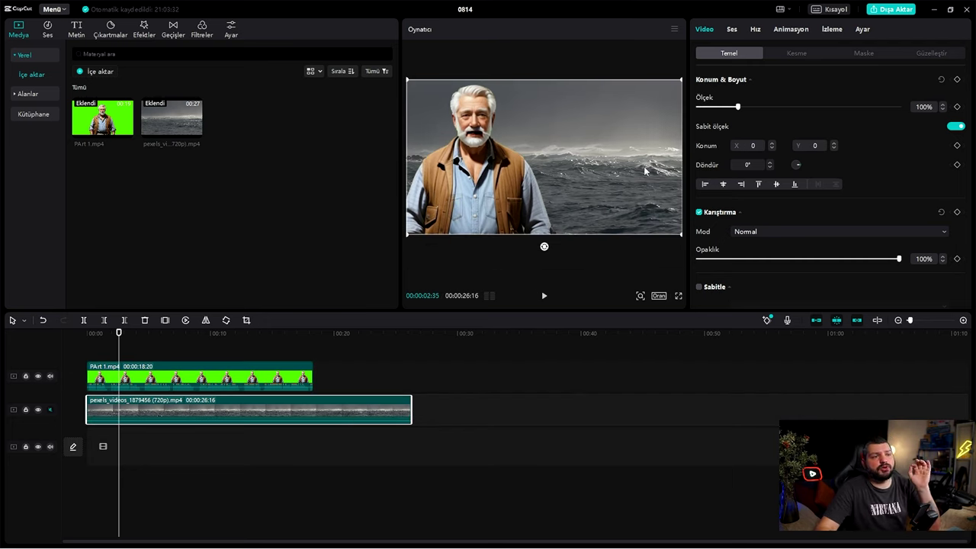
scroll(730, 251, down, 3)
scroll(760, 259, up, 3)
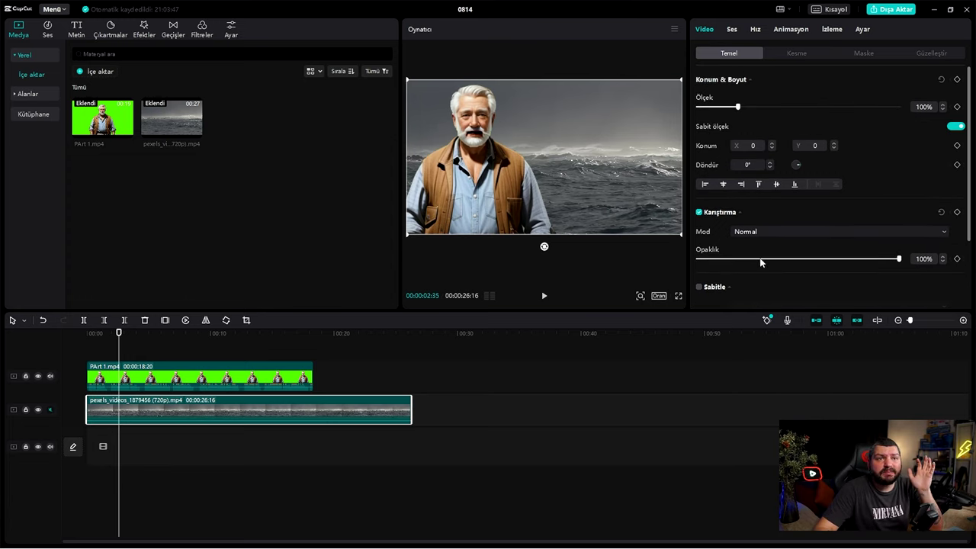
click(795, 53)
click(729, 53)
scroll(839, 167, down, 2)
drag(891, 167, 808, 179)
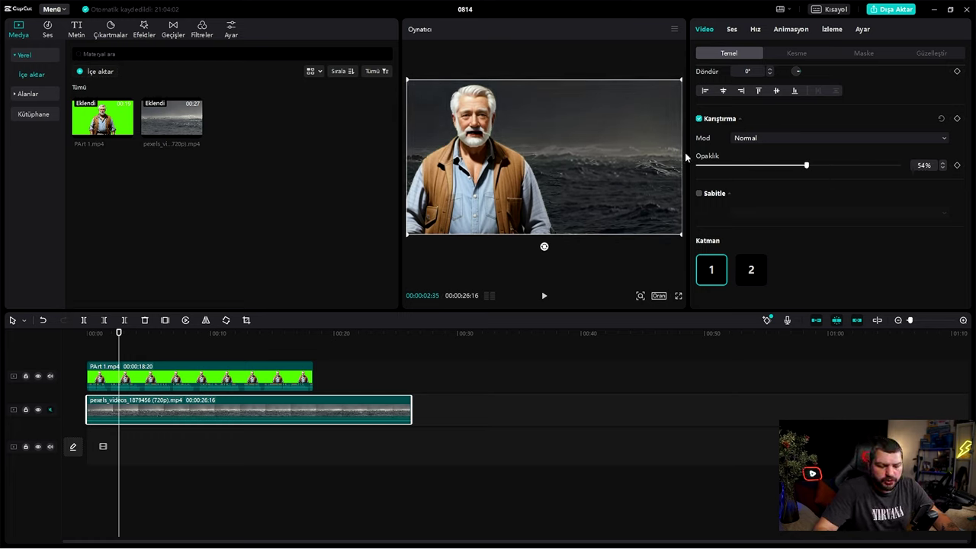
click(410, 356)
drag(271, 335, 88, 334)
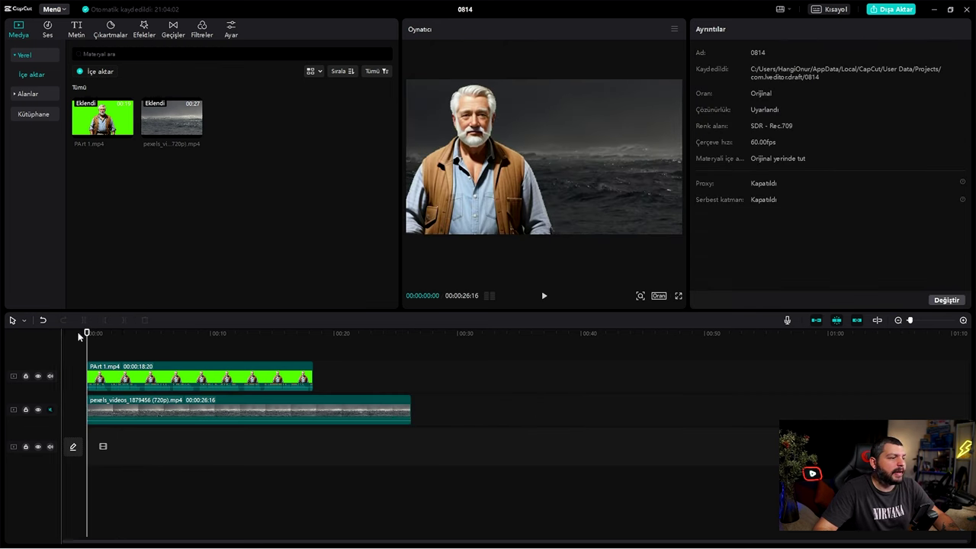
key(space)
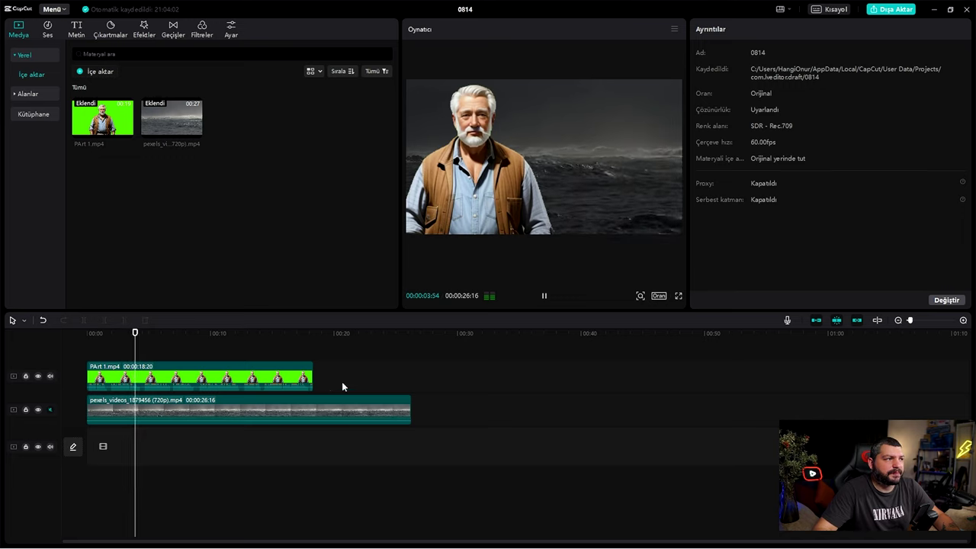
Split the sea background clip where PArt 1.mp4 ends and delete the excess footage after that point
key(b)
click(315, 412)
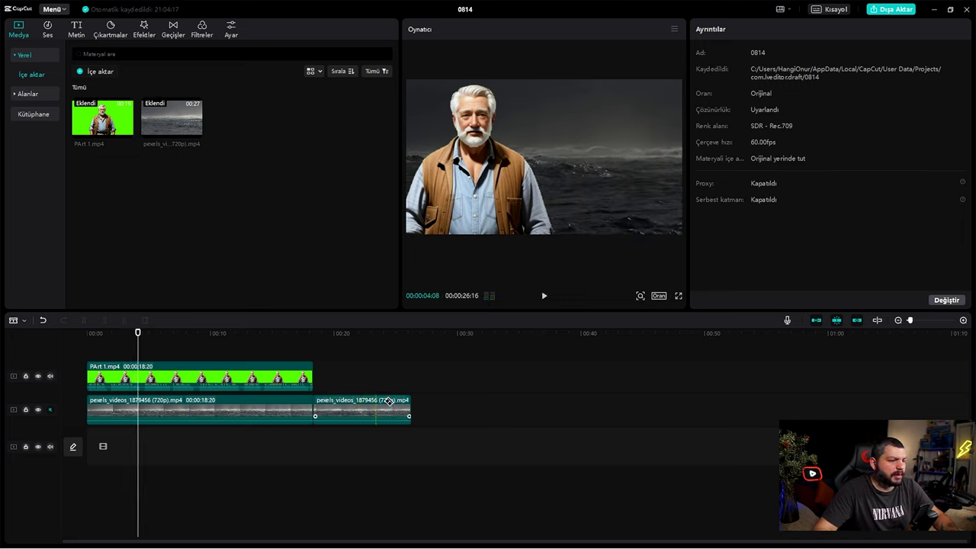
click(406, 378)
click(379, 408)
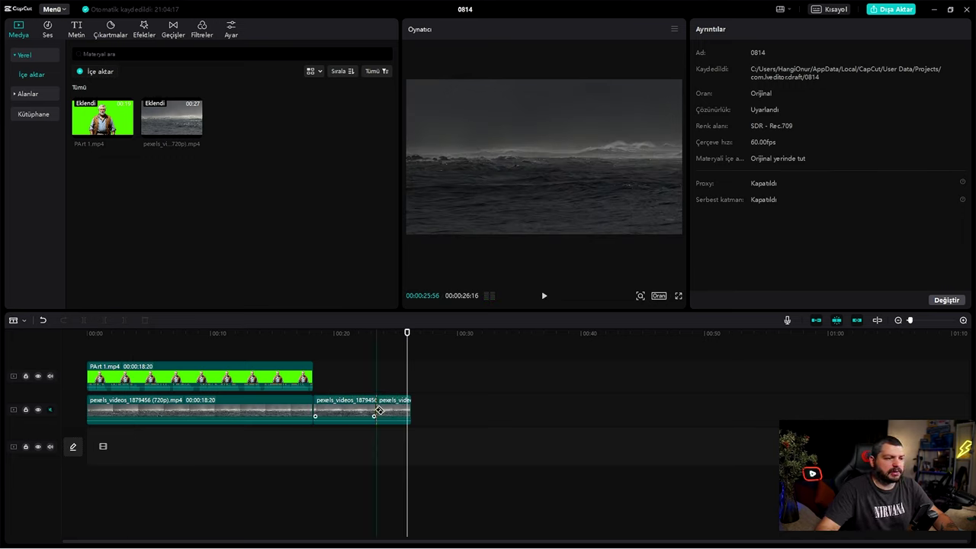
key(a)
key(Delete)
drag(312, 332, 204, 326)
Generate automatic captions with the language set to İngilizce and play the captioned video
click(47, 30)
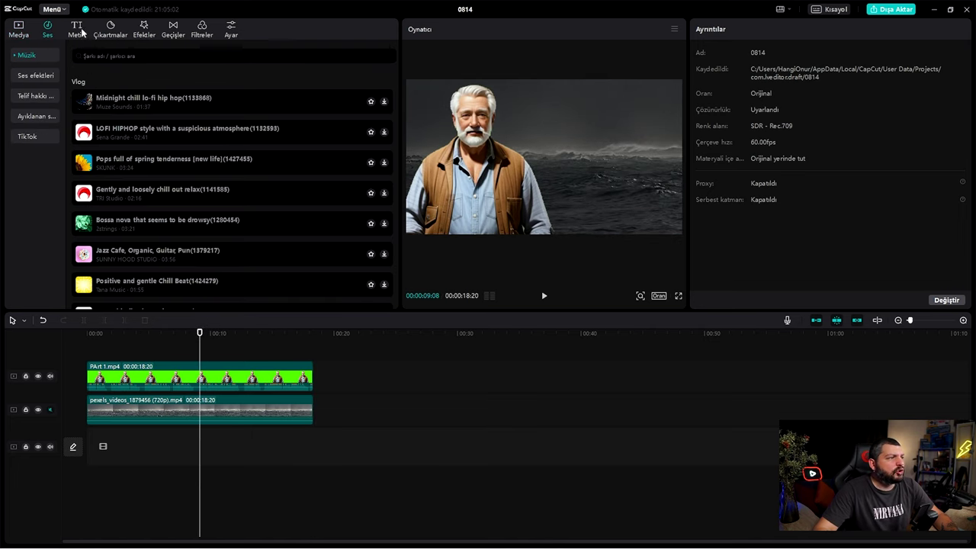
click(79, 31)
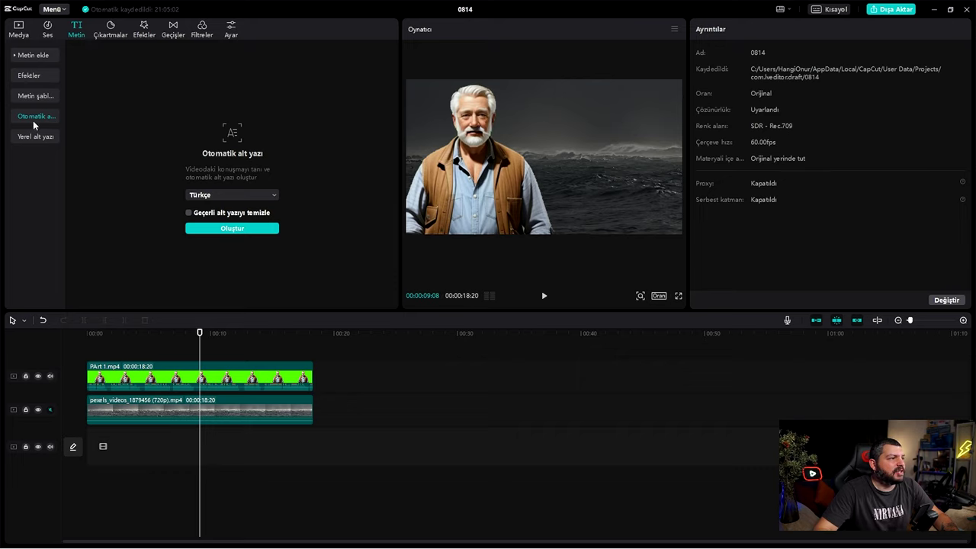
click(227, 196)
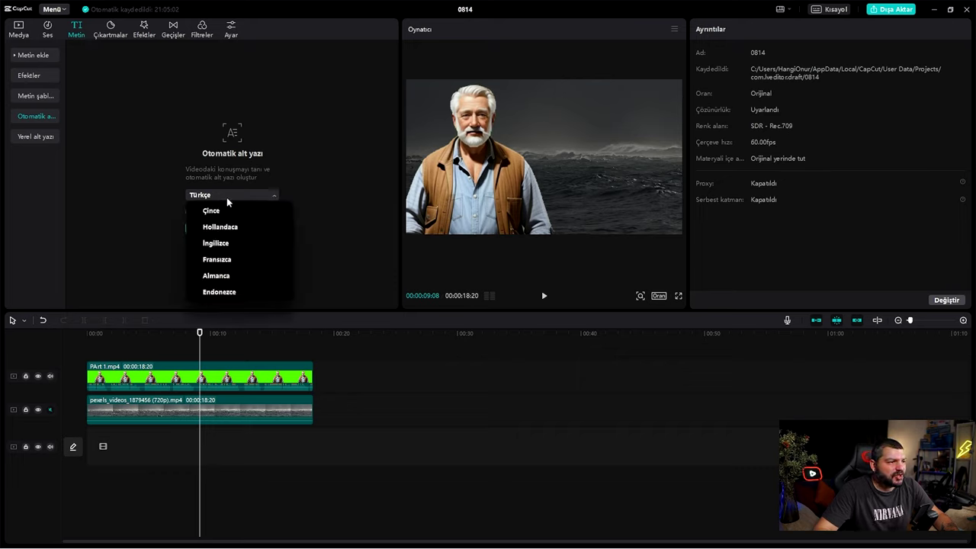
click(228, 243)
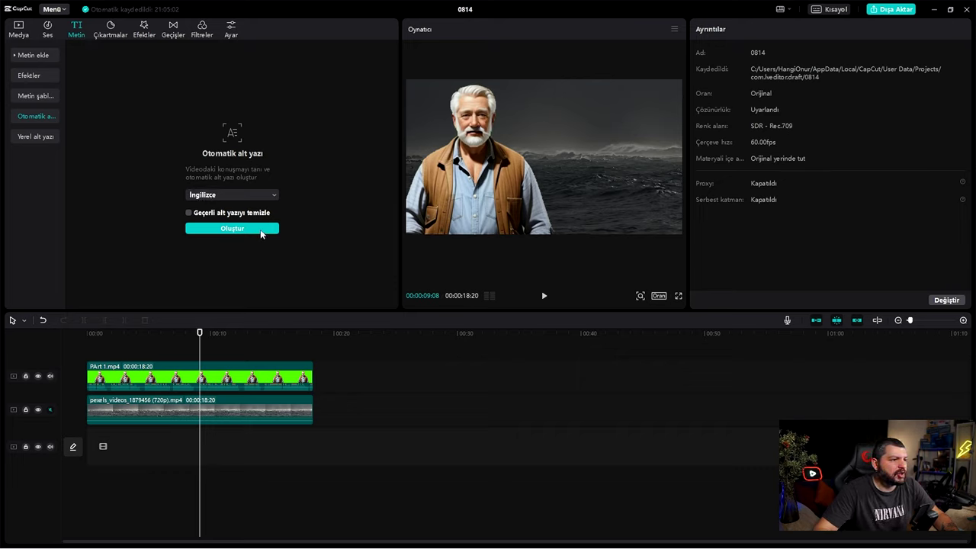
click(259, 230)
key(space)
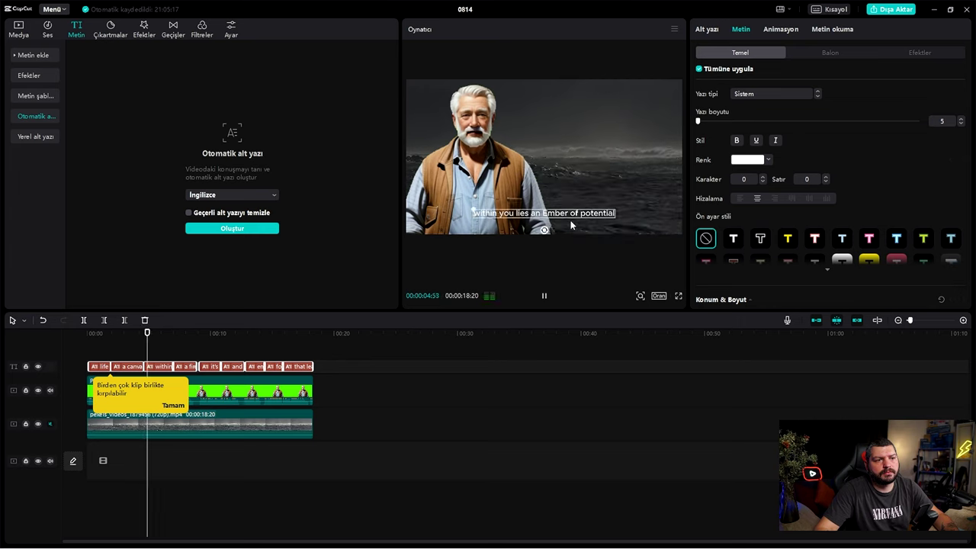
key(space)
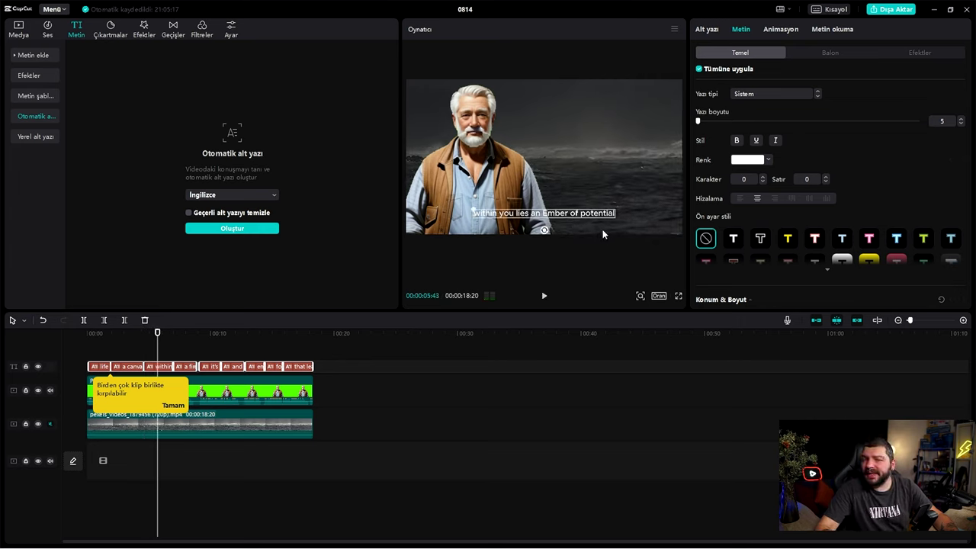
Try moving the first caption slightly to the right in the frame and undo the move
drag(158, 332, 102, 333)
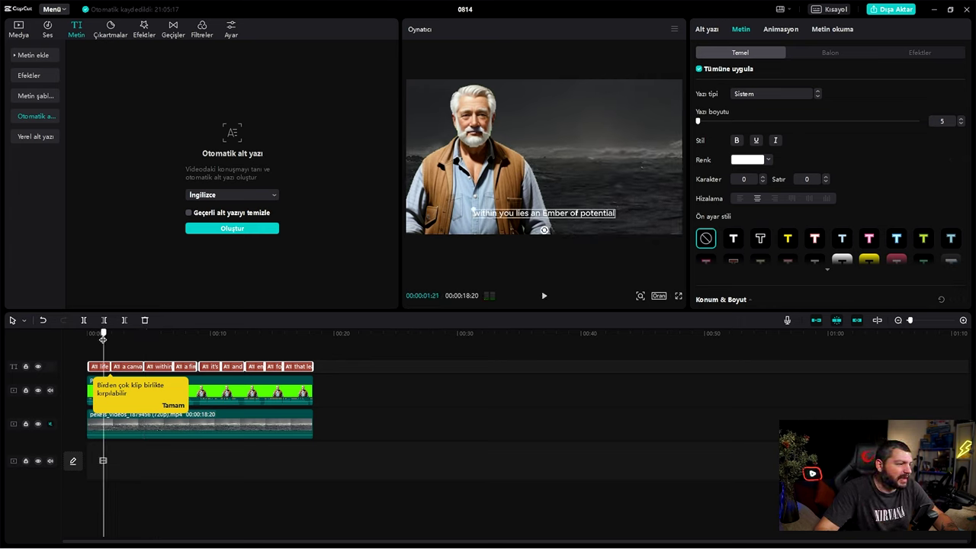
click(99, 367)
mouse_move(566, 222)
mouse_down()
mouse_move(602, 177)
mouse_move(575, 218)
mouse_up()
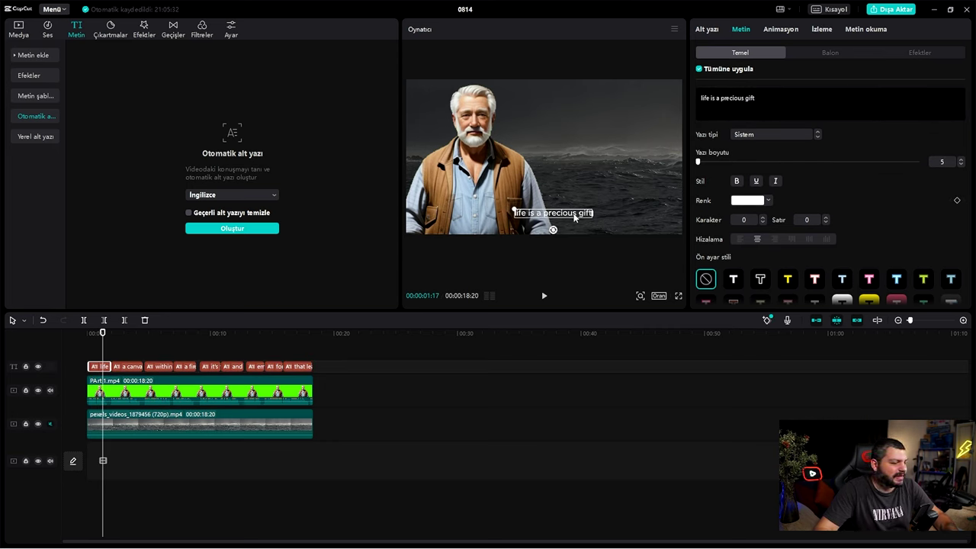
key(ctrl+z)
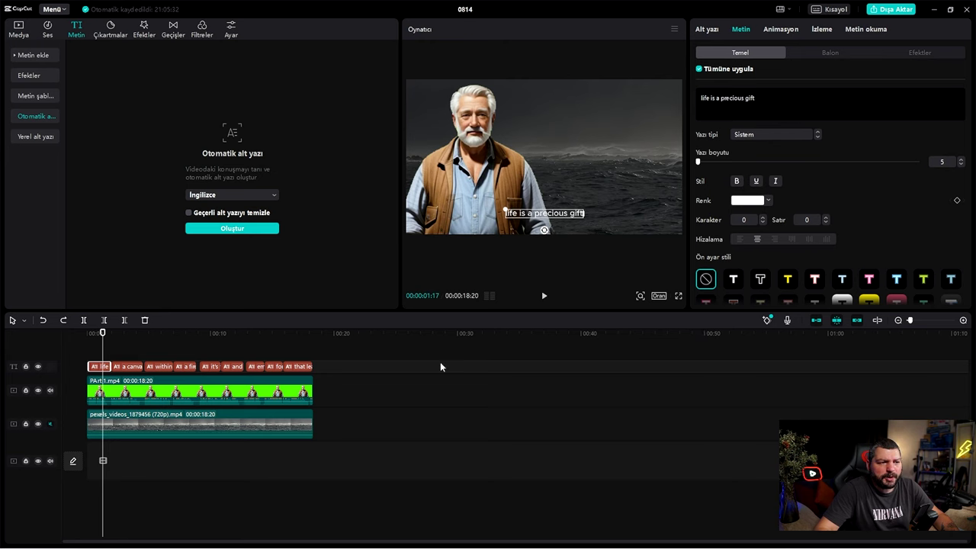
Select all captions, apply the yellow preset text style with black outline, and set their scale to 116%
click(127, 357)
drag(318, 348, 91, 371)
click(762, 239)
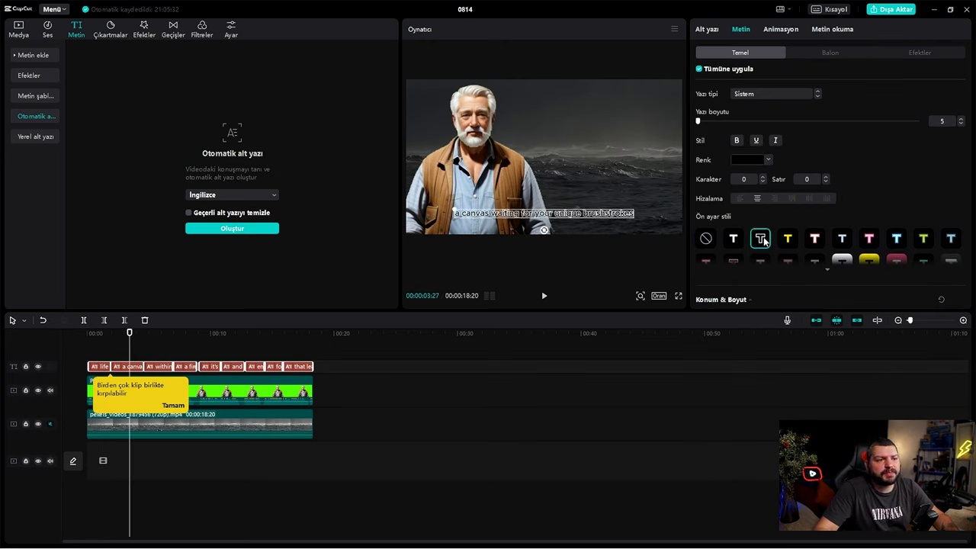
click(789, 240)
scroll(809, 229, down, 4)
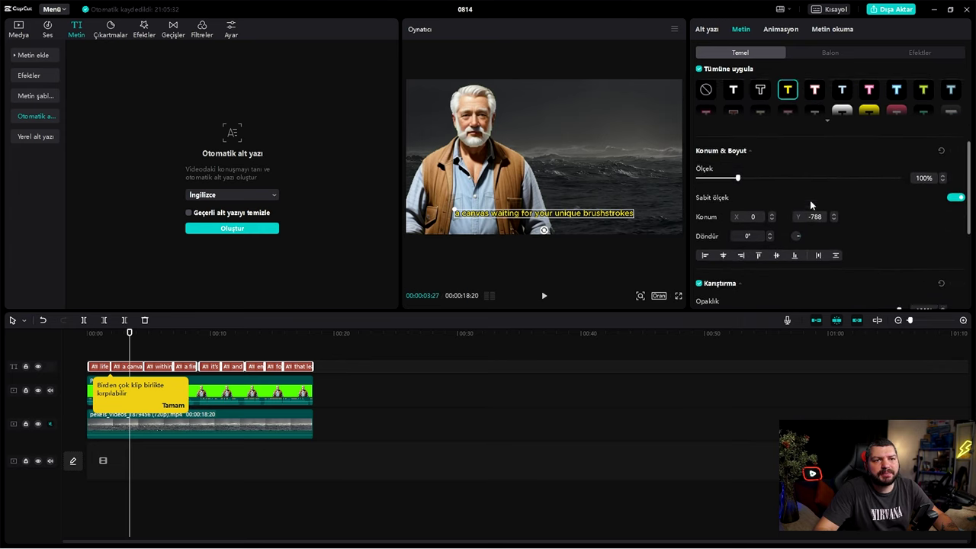
scroll(798, 197, up, 2)
drag(739, 227, 745, 227)
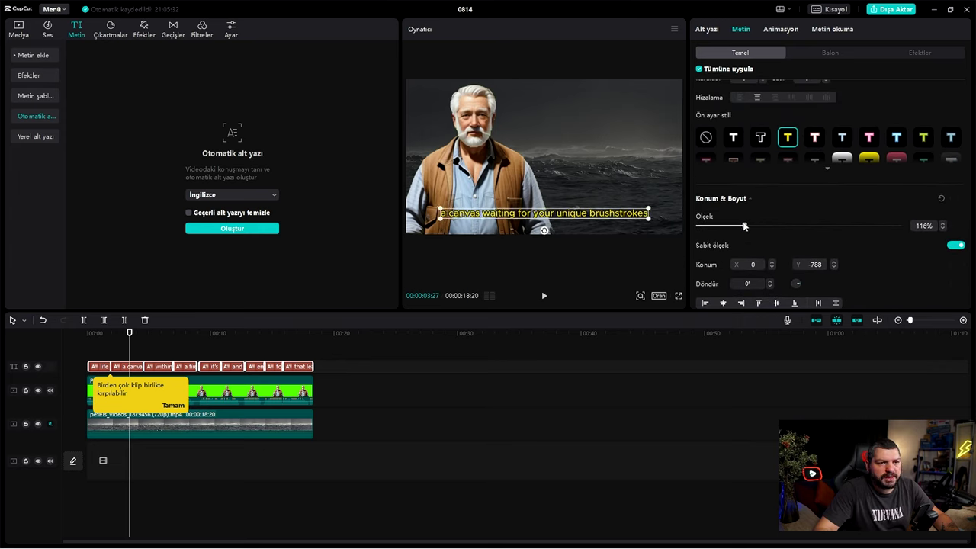
Try the green and orange preset styles on the captions and return to the yellow preset
scroll(800, 142, down, 1)
scroll(801, 175, down, 2)
scroll(797, 221, up, 4)
scroll(789, 252, down, 1)
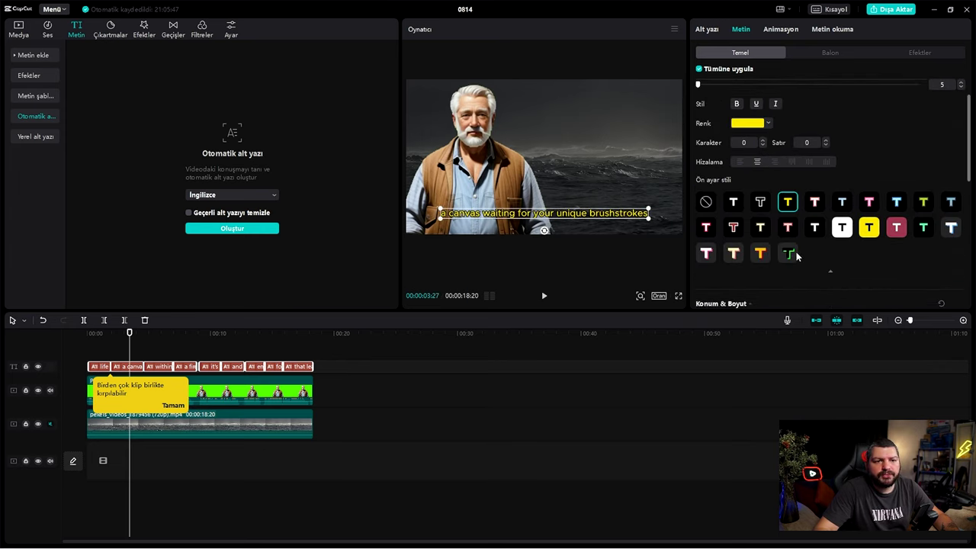
click(788, 254)
click(761, 254)
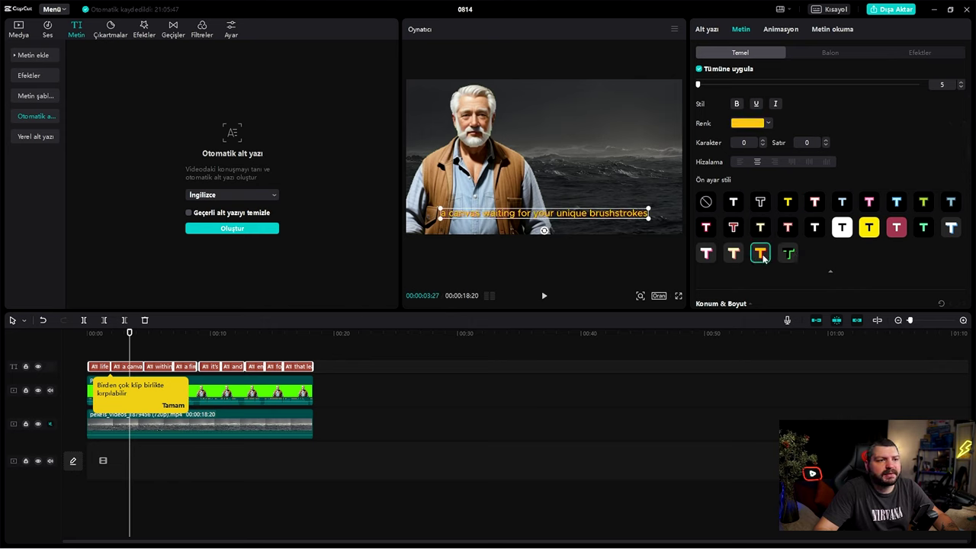
click(789, 202)
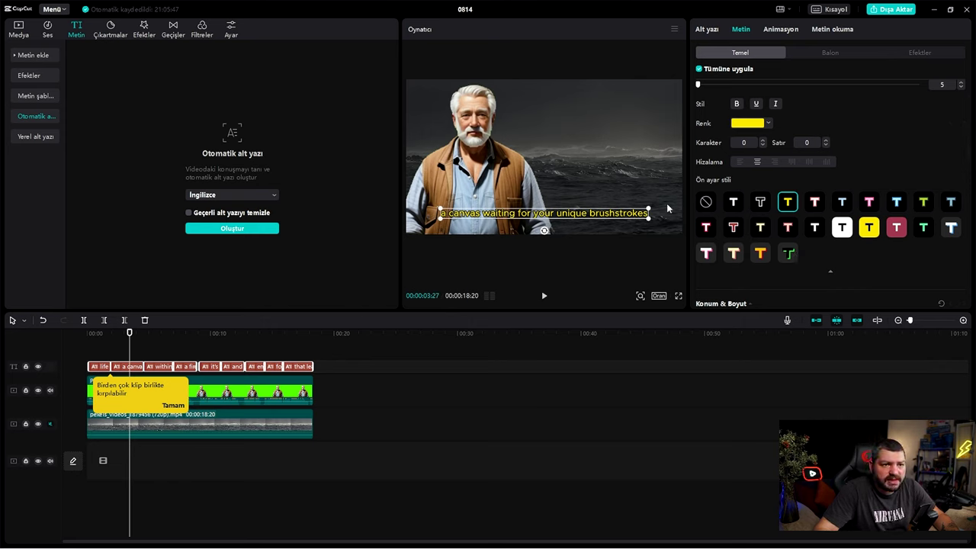
Apply the Hızlı Silme caption animation to all captions and play the video to preview it
click(777, 30)
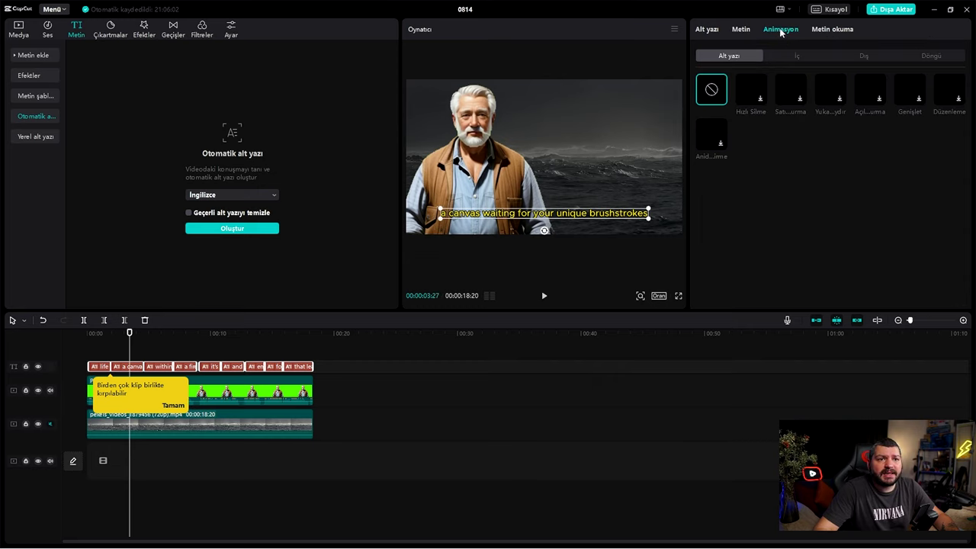
click(791, 96)
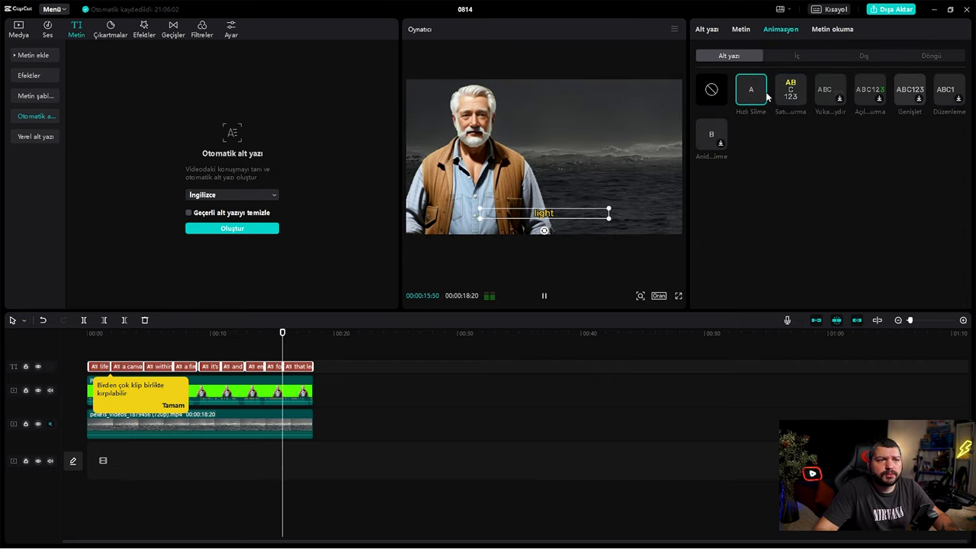
click(766, 92)
click(263, 332)
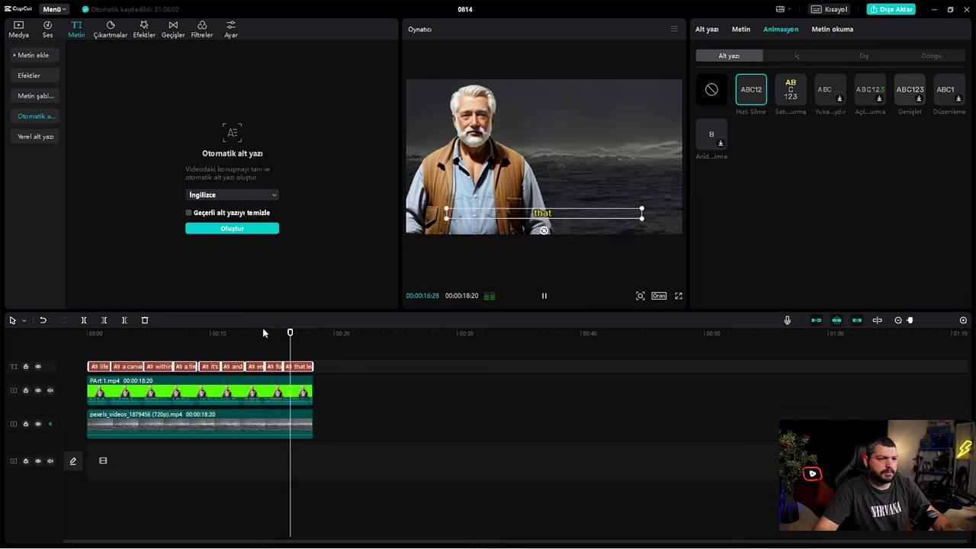
key(space)
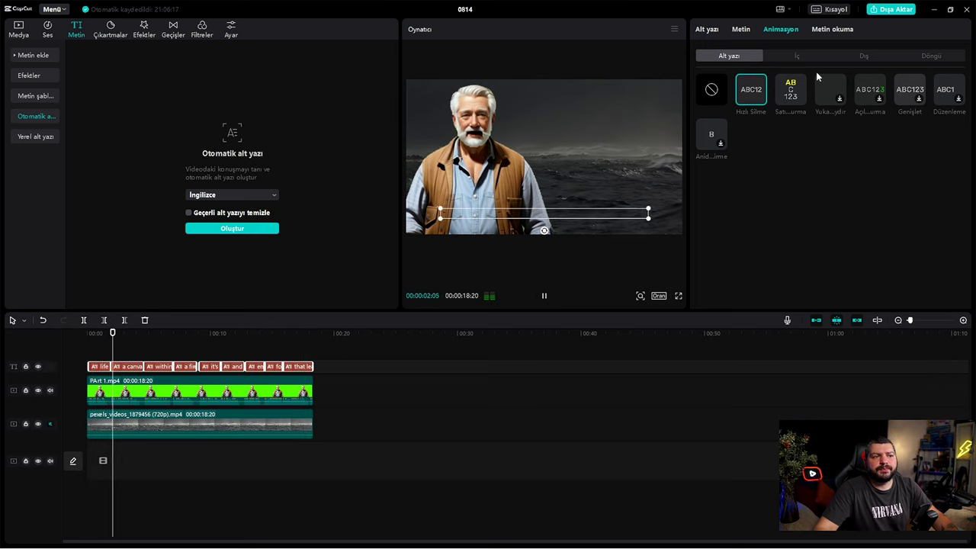
key(space)
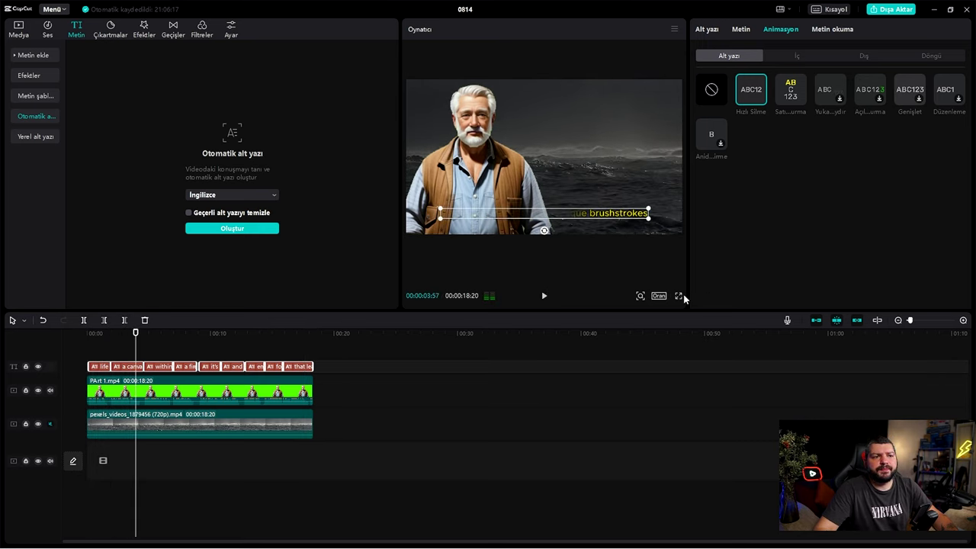
Enlarge all captions and place them in the upper right of the frame beside the character
drag(137, 334, 100, 335)
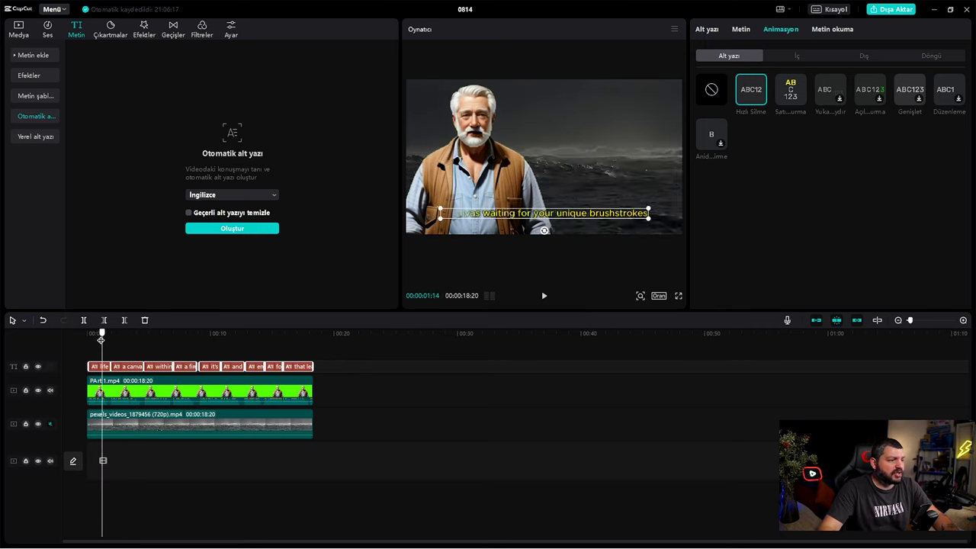
drag(571, 215, 679, 131)
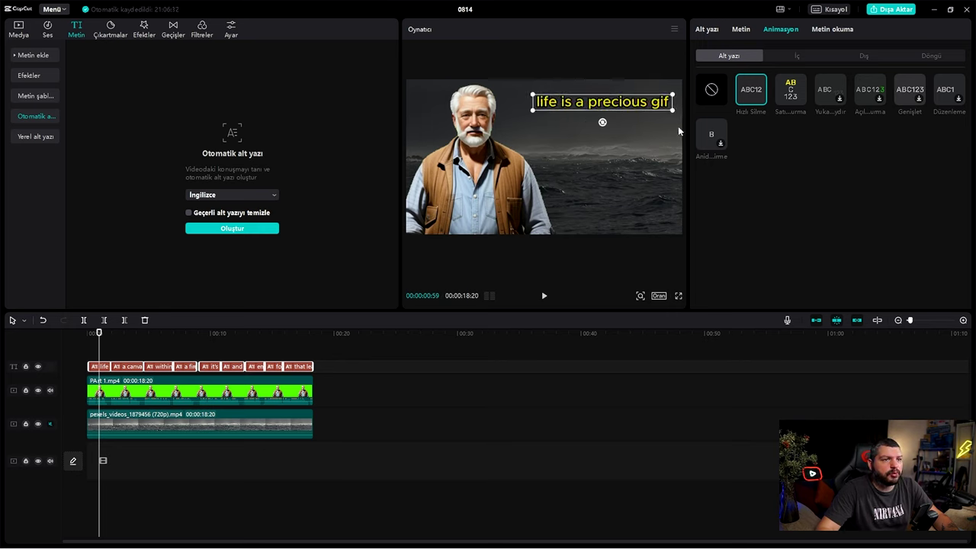
Break the caption "a canvas waiting for your unique brushstrokes" into three lines and move it slightly lower in the frame
click(132, 333)
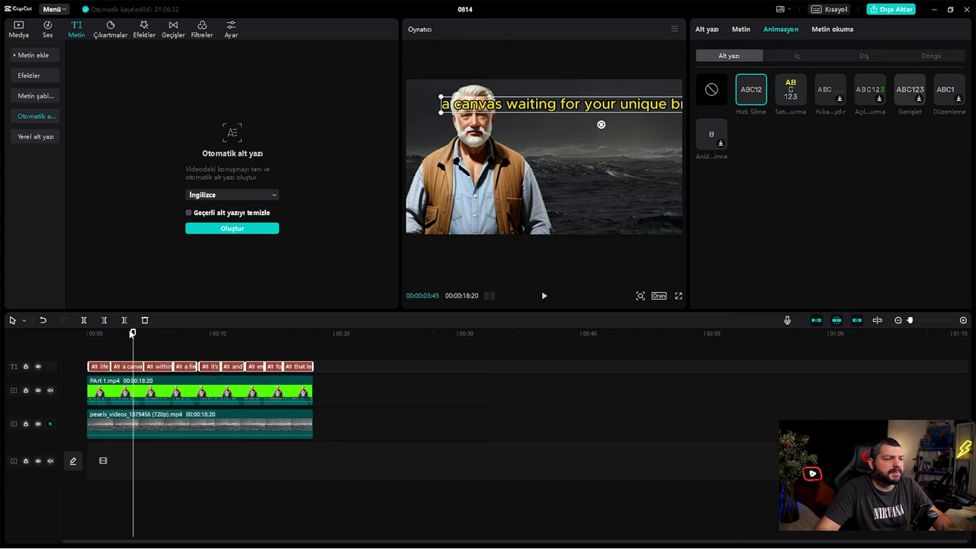
click(129, 367)
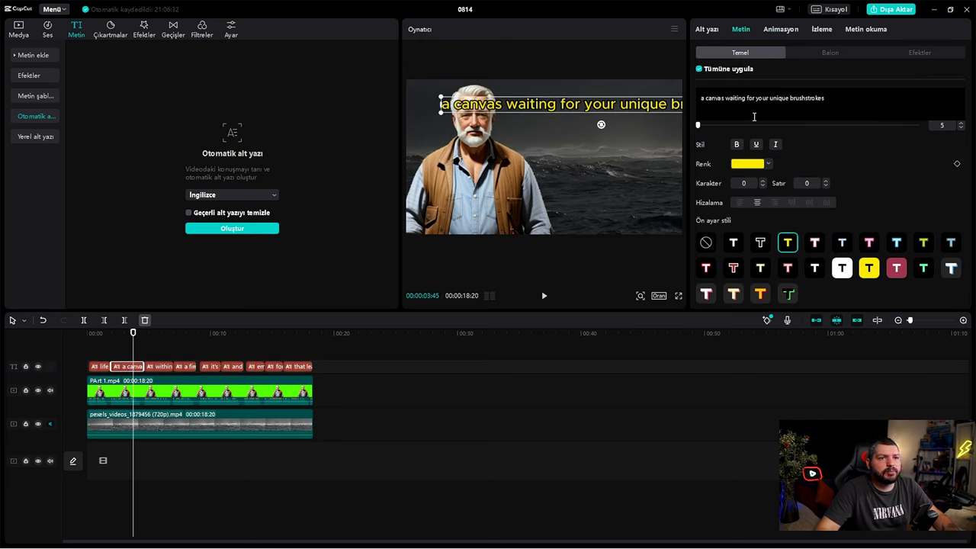
double_click(578, 106)
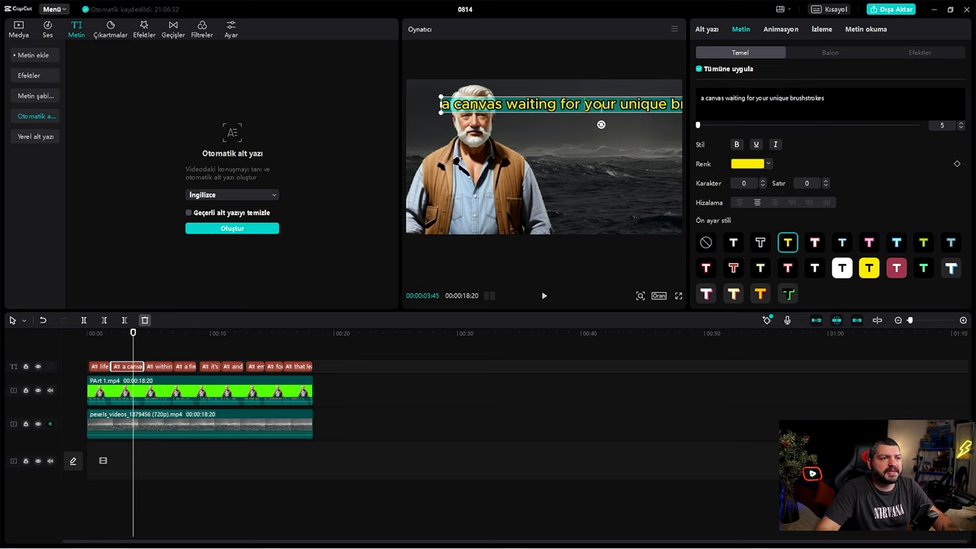
key(Return)
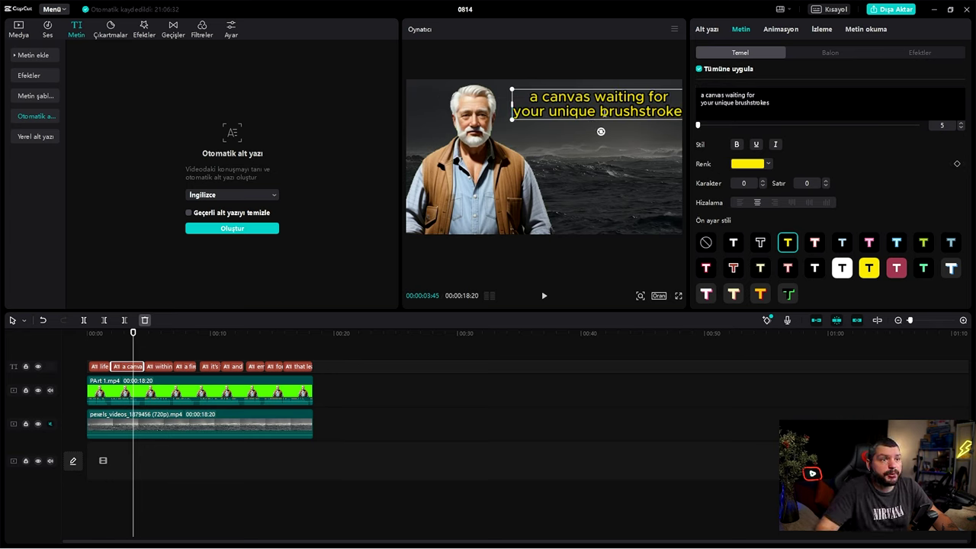
click(590, 114)
key(Return)
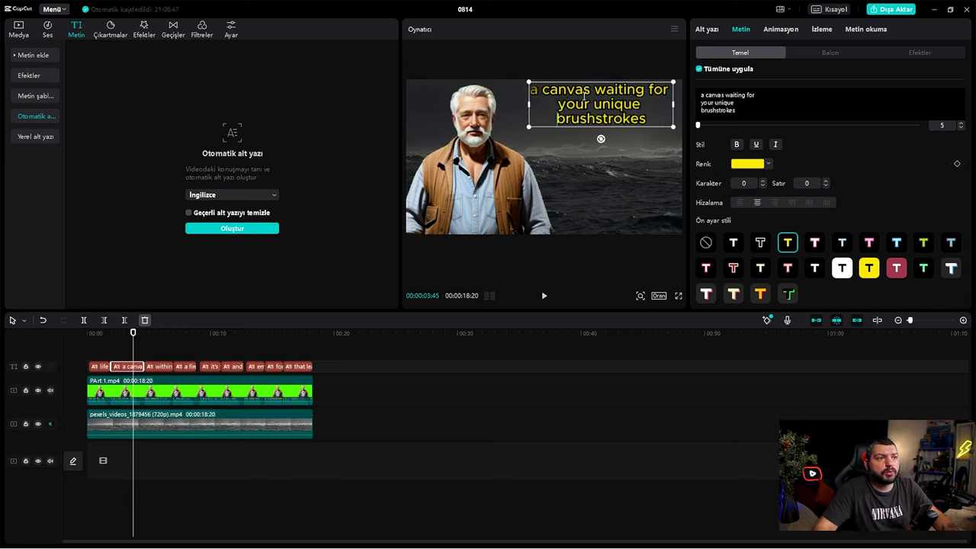
click(605, 64)
click(603, 118)
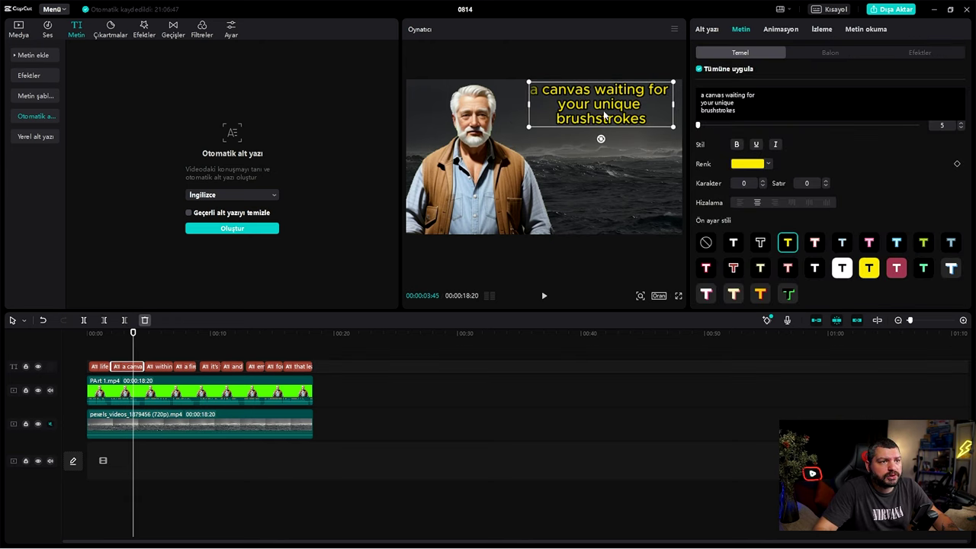
drag(604, 114, 605, 122)
Go through the subsequent captions and add line breaks, such as after "embrace your" and after "that leads you"
click(155, 333)
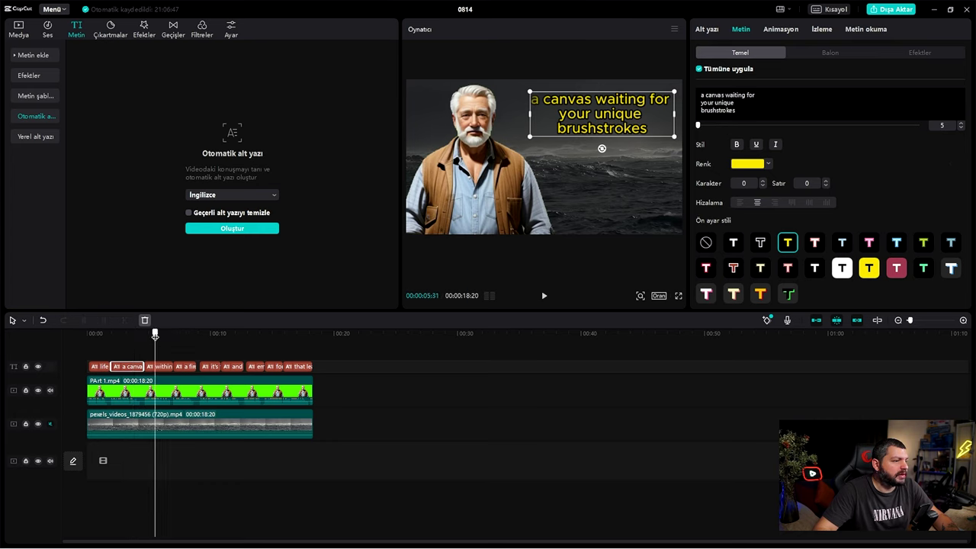
click(164, 367)
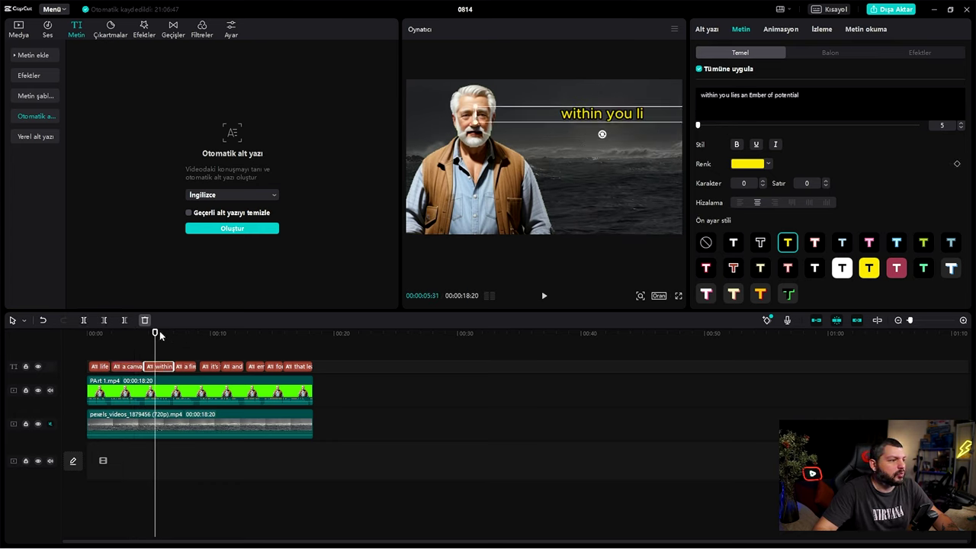
drag(159, 333, 215, 344)
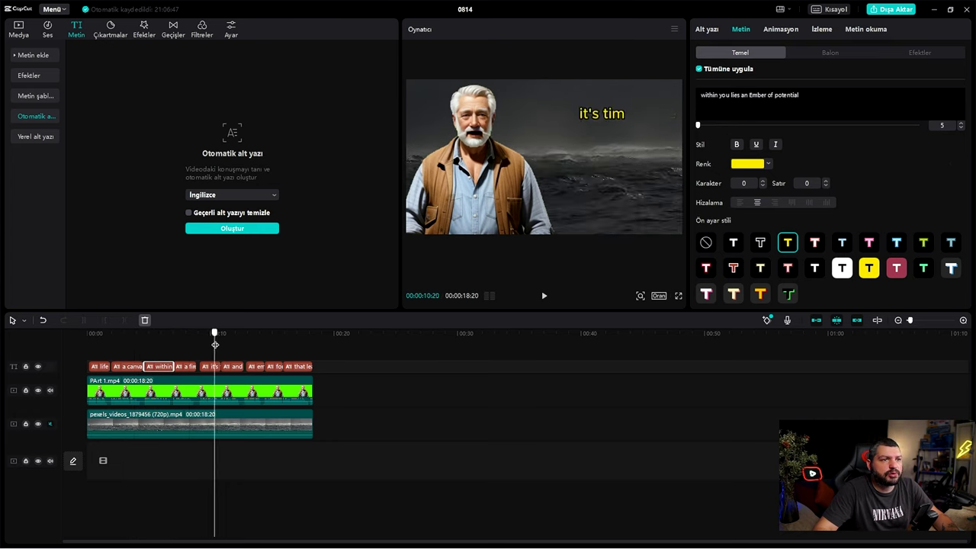
click(631, 115)
click(602, 114)
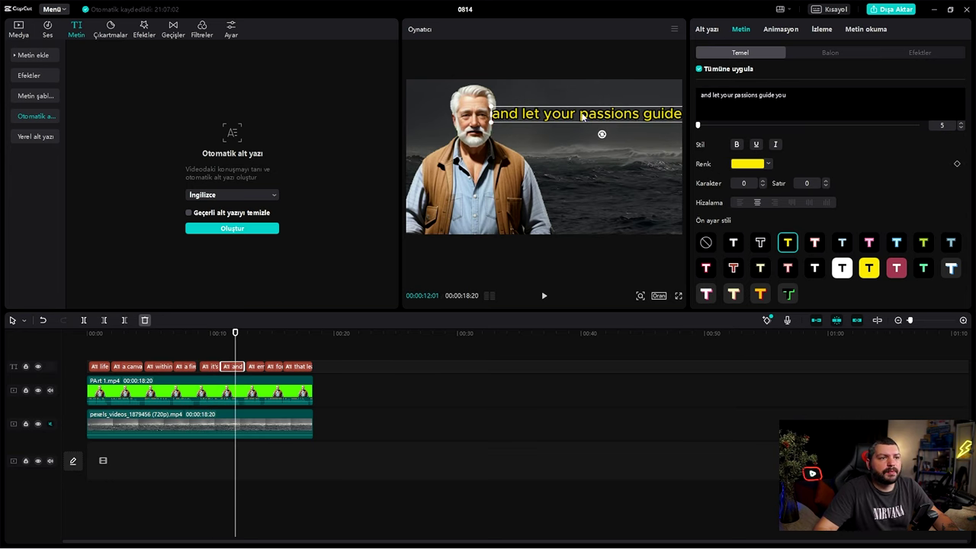
drag(235, 333, 276, 334)
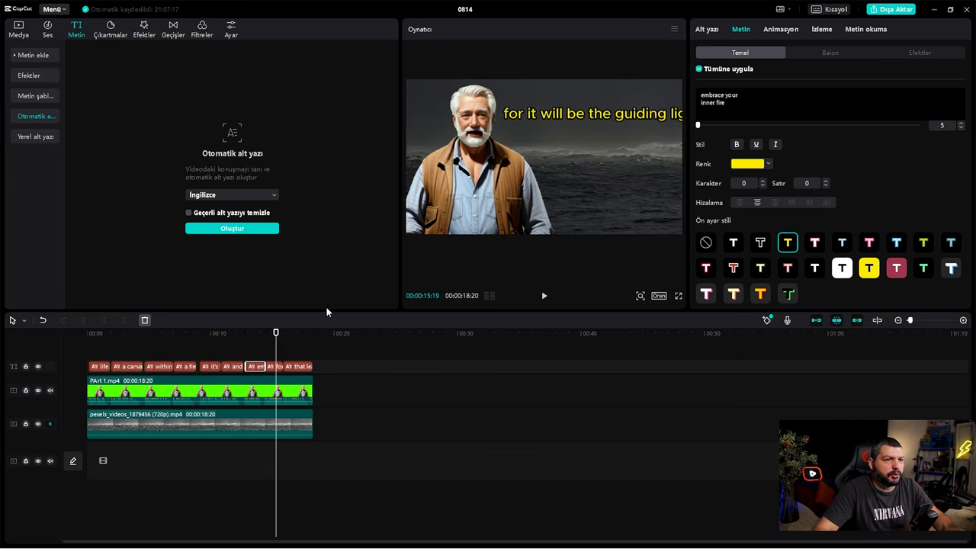
click(301, 333)
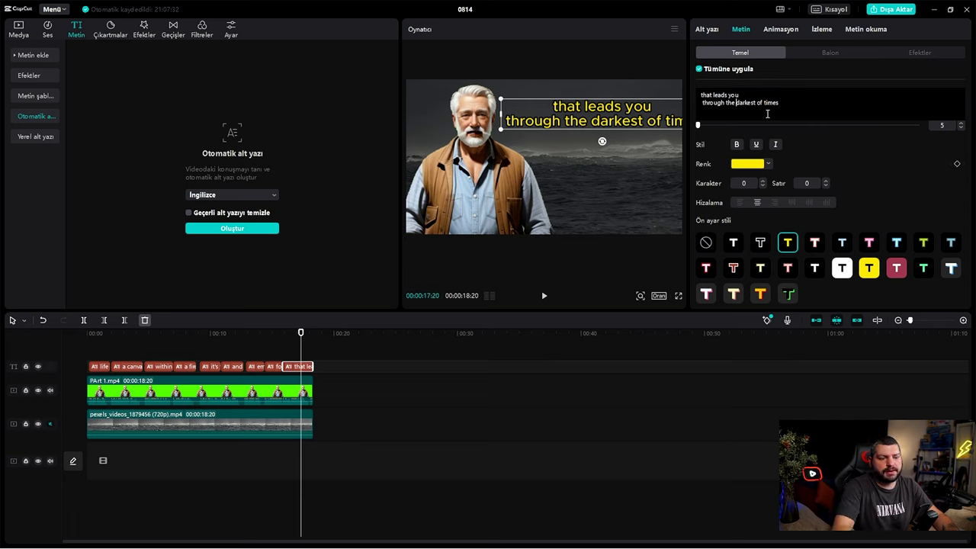
Break the caption "within you lies an Ember of potential" into two lines after "an" and play the video to review the captions
drag(88, 333, 161, 333)
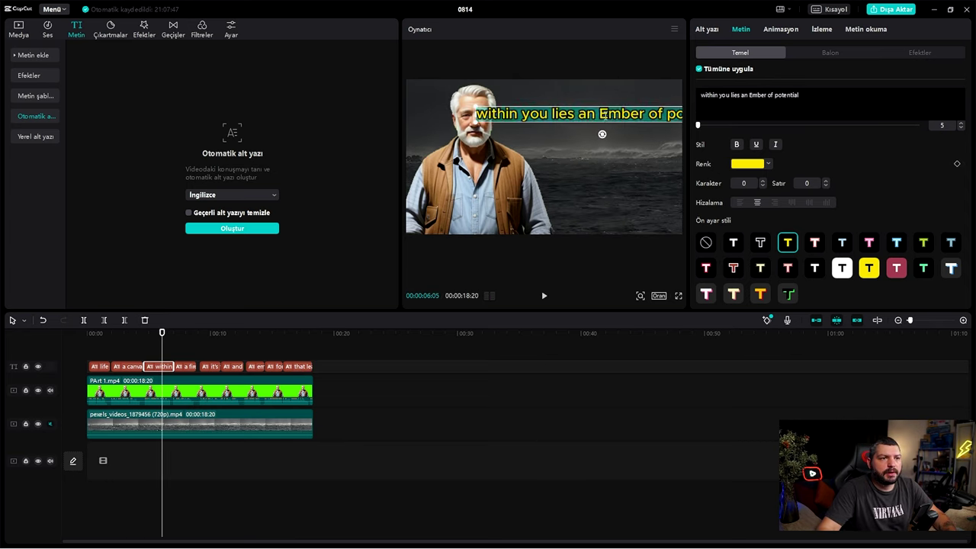
key(Return)
key(space)
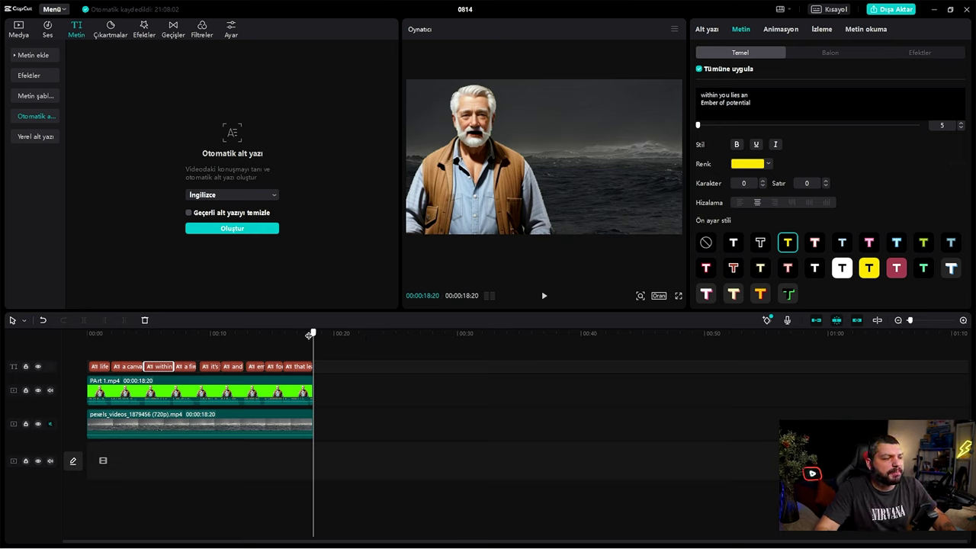
drag(310, 334, 253, 342)
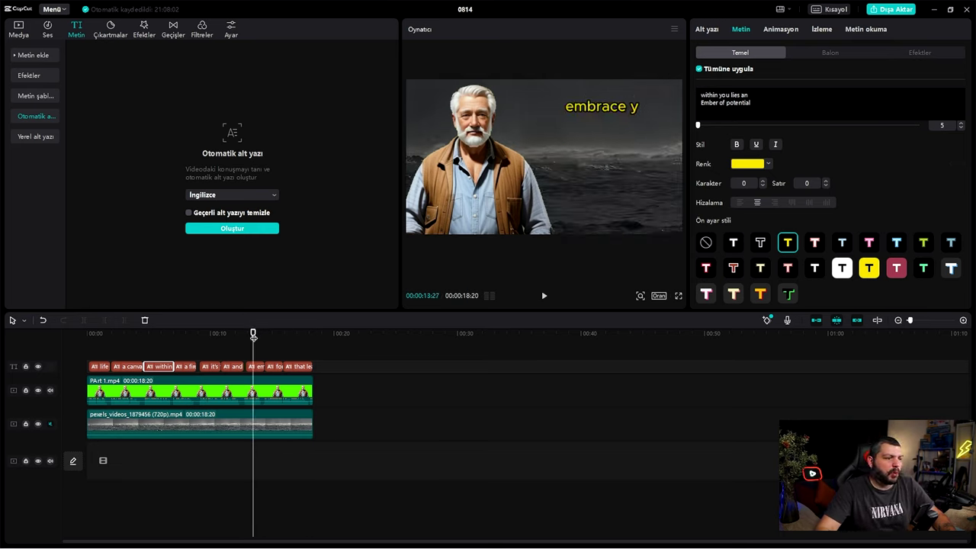